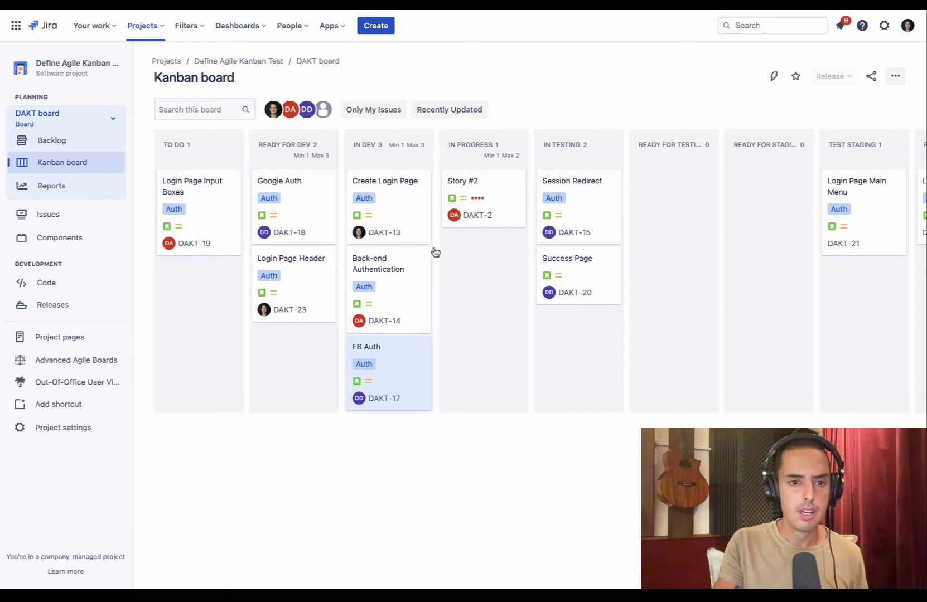
Step: Drag the DAKT-23 Login Page Header card into In Dev, pushing it to 4 issues past its limit of 3
{"action": "scroll", "coordinate": [207, 155], "scroll_direction": "right", "scroll_amount": 2}
{"action": "scroll", "coordinate": [207, 155], "scroll_direction": "right", "scroll_amount": 6}
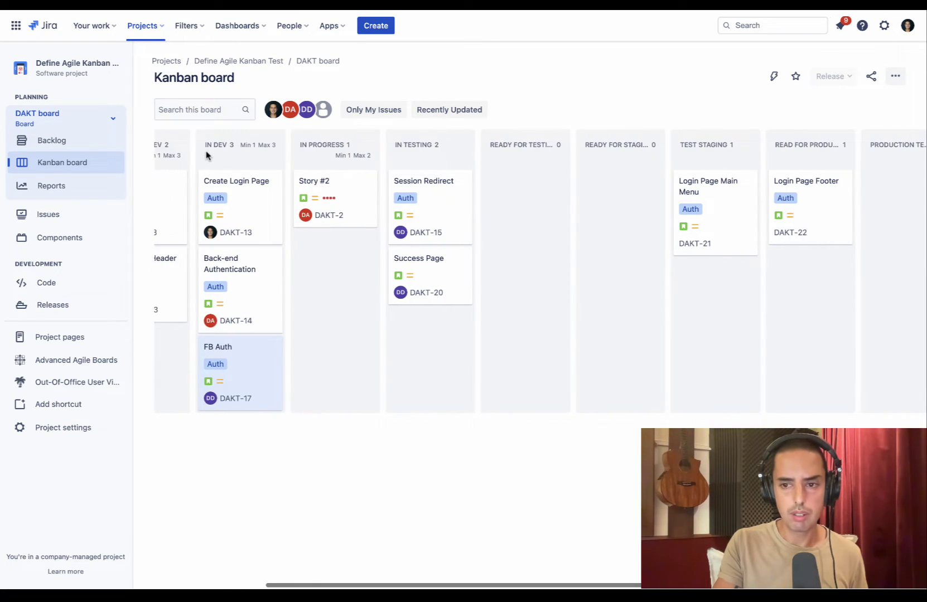
{"action": "scroll", "coordinate": [206, 156], "scroll_direction": "left", "scroll_amount": 7}
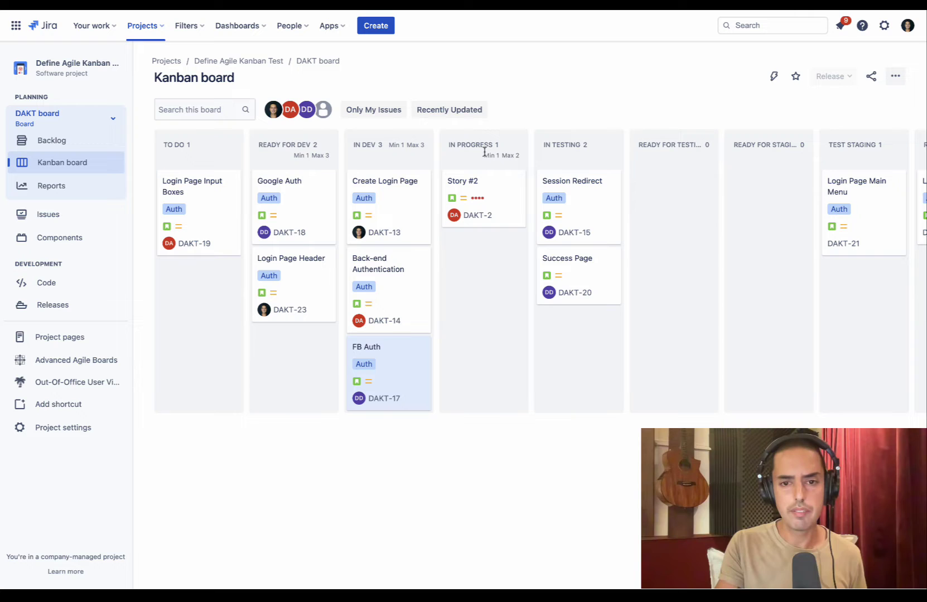
{"action": "scroll", "coordinate": [588, 159], "scroll_direction": "right", "scroll_amount": 2}
{"action": "scroll", "coordinate": [588, 159], "scroll_direction": "right", "scroll_amount": 8}
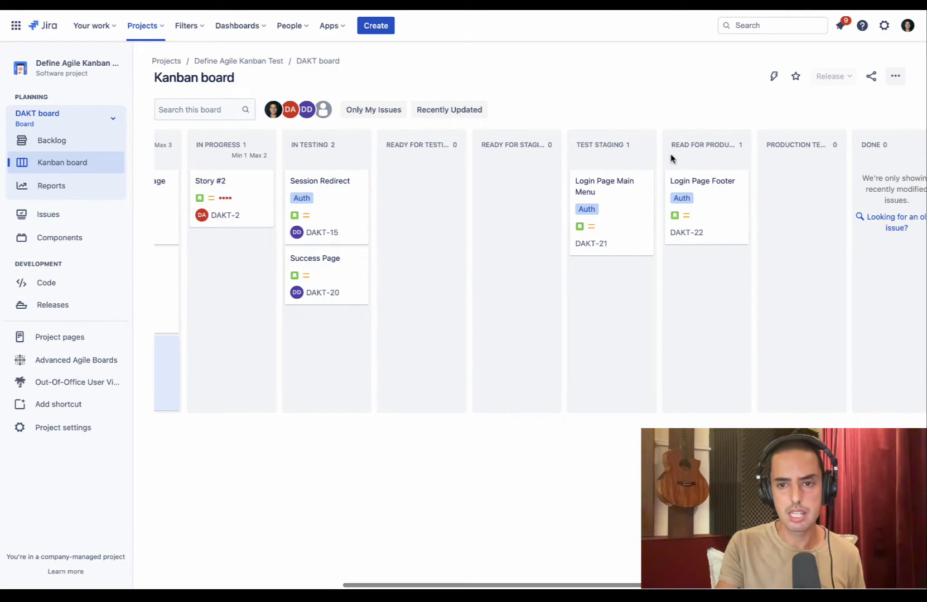
{"action": "scroll", "coordinate": [675, 158], "scroll_direction": "left", "scroll_amount": 10}
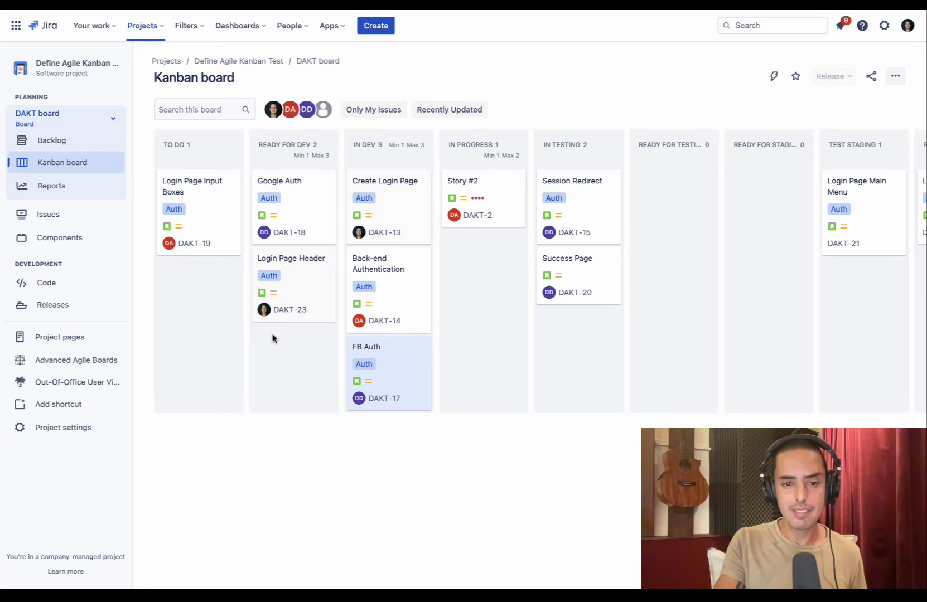
{"action": "left_click_drag", "start_coordinate": [277, 295], "coordinate": [386, 381]}
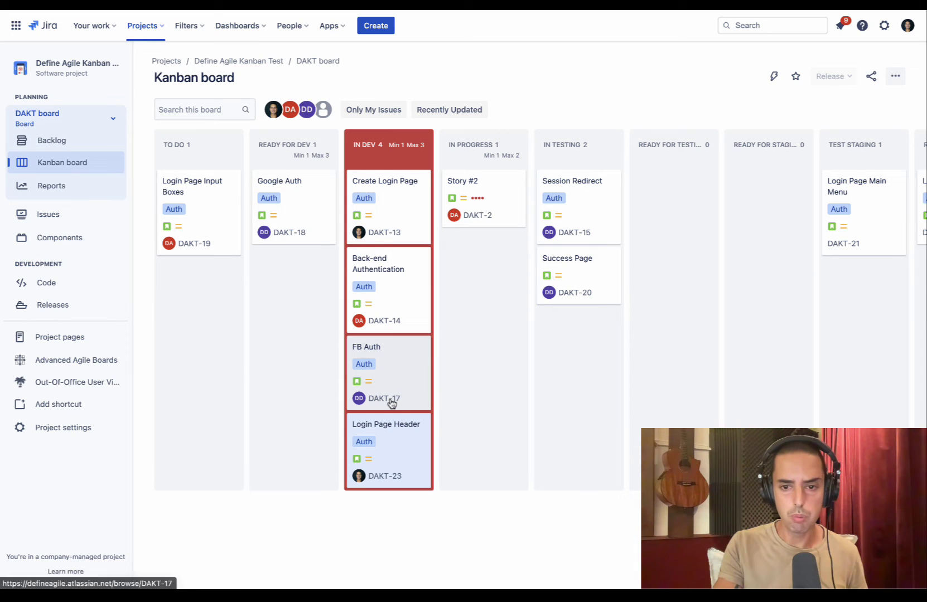
{"action": "scroll", "coordinate": [575, 296], "scroll_direction": "right", "scroll_amount": 2}
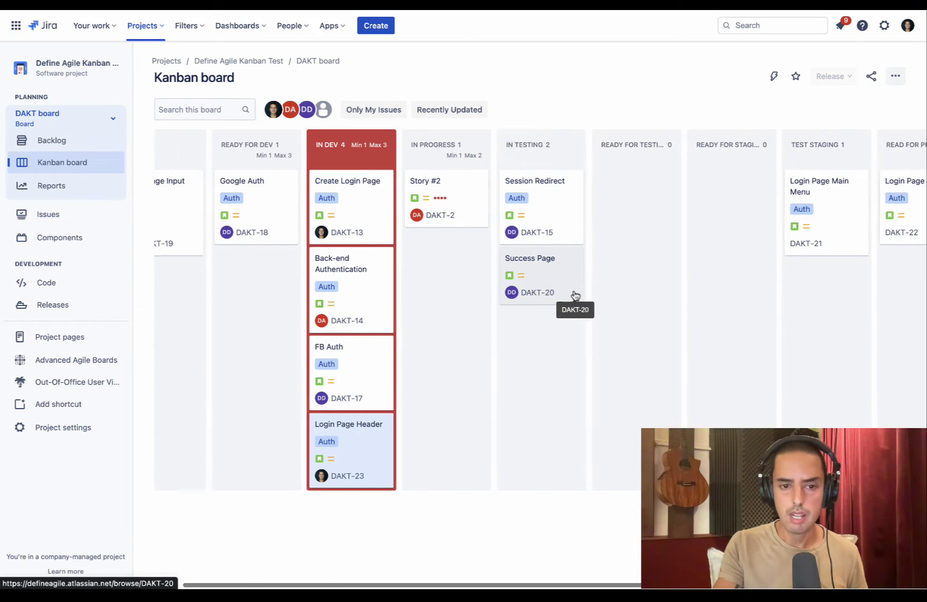
{"action": "scroll", "coordinate": [574, 295], "scroll_direction": "left", "scroll_amount": 2}
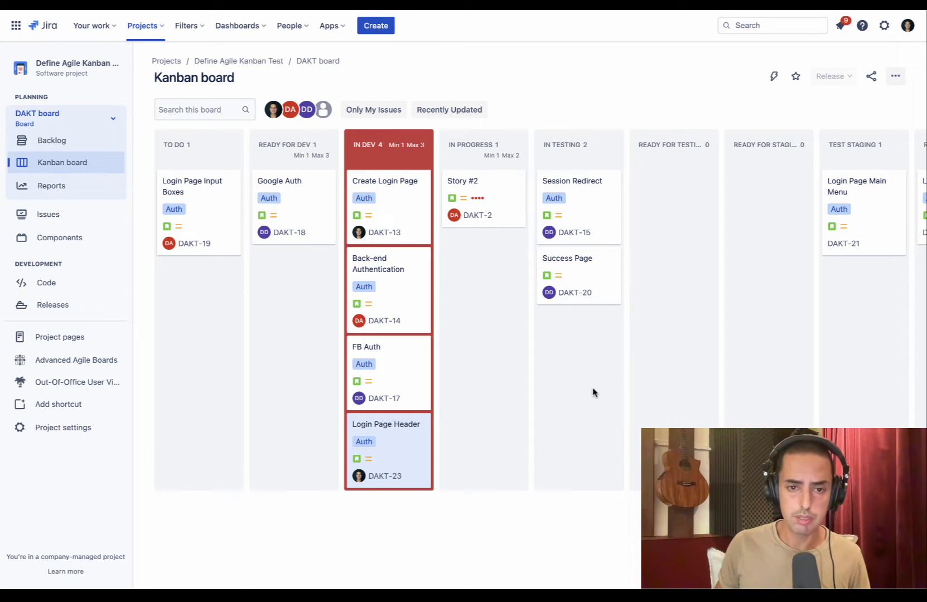
Step: From Apps > Explore more apps, search the marketplace for 'advanced agile'
{"action": "left_click", "coordinate": [331, 27]}
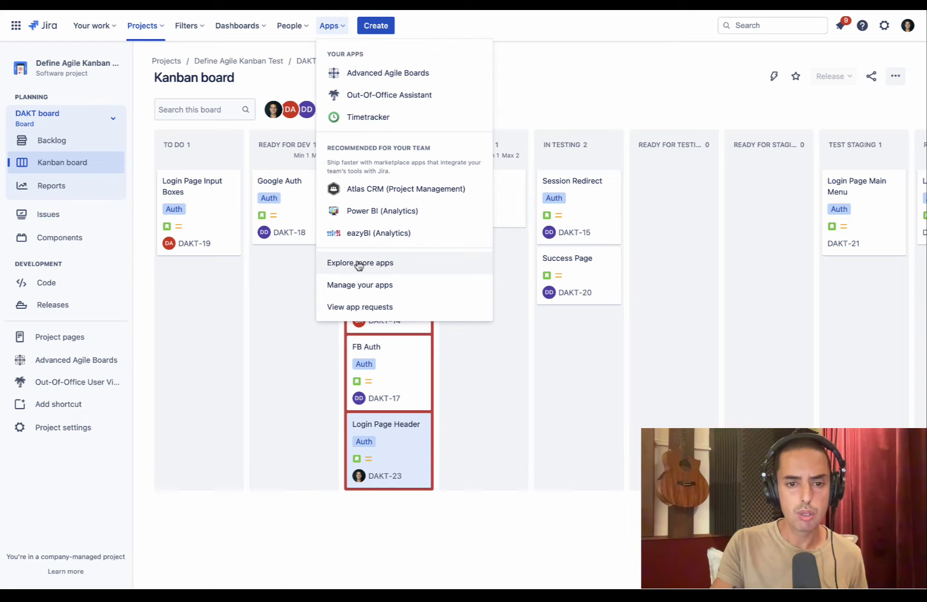
{"action": "left_click", "coordinate": [359, 264]}
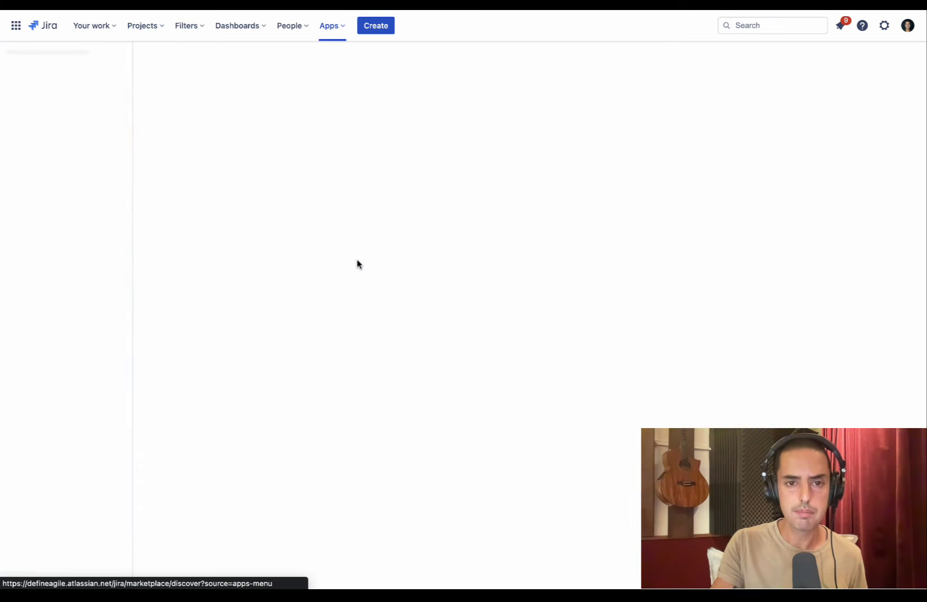
{"action": "left_click", "coordinate": [317, 145]}
{"action": "type", "text": "admini"}
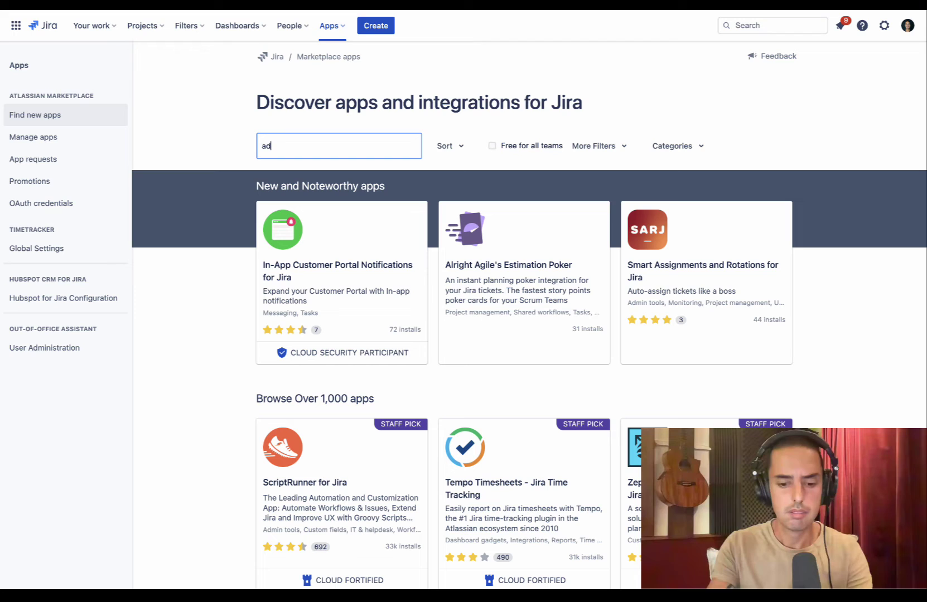
{"action": "key", "text": "BackSpace"}
{"action": "key", "text": "BackSpace"}
{"action": "key", "text": "BackSpace"}
{"action": "key", "text": "BackSpace"}
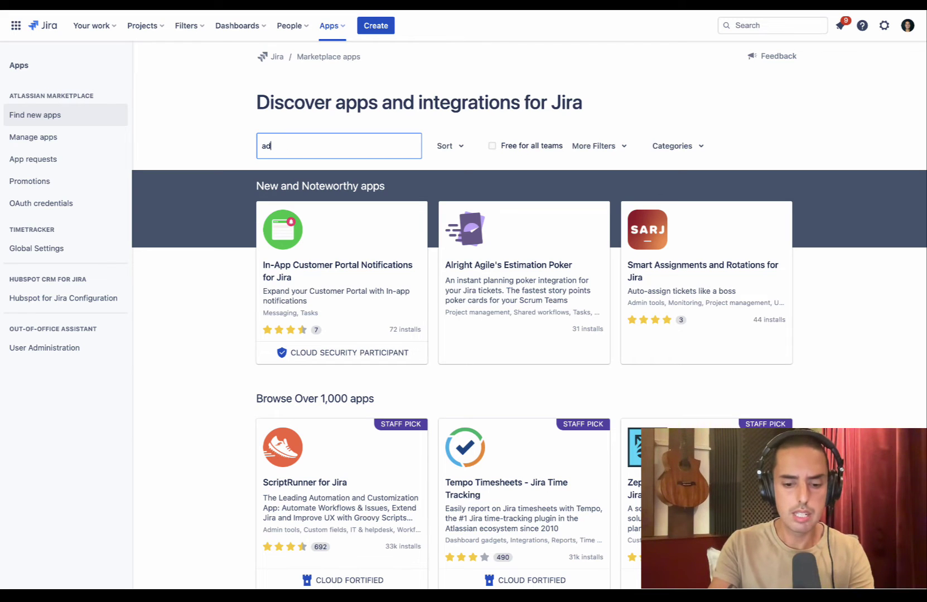
{"action": "type", "text": "vanced agile"}
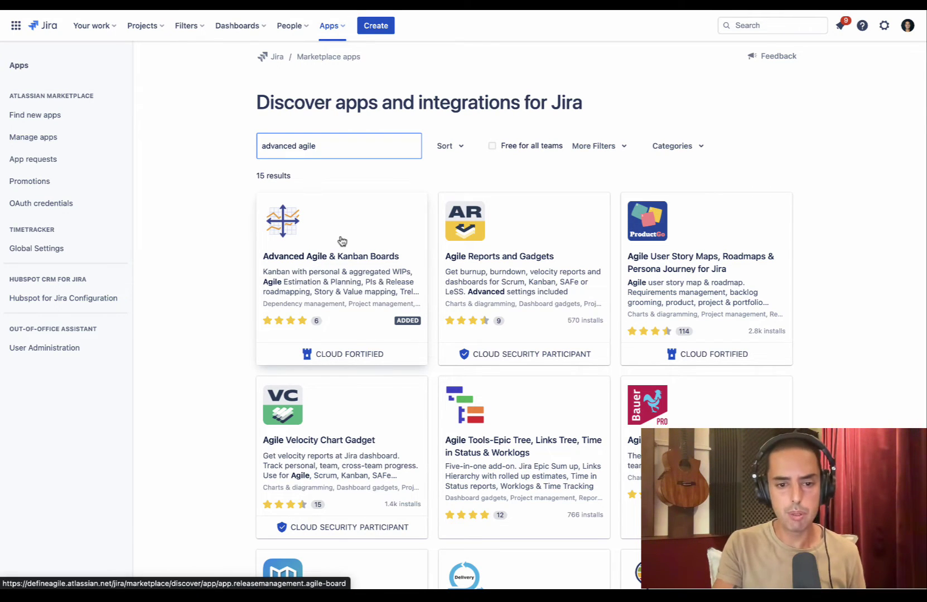
{"action": "mouse_move", "coordinate": [348, 357]}
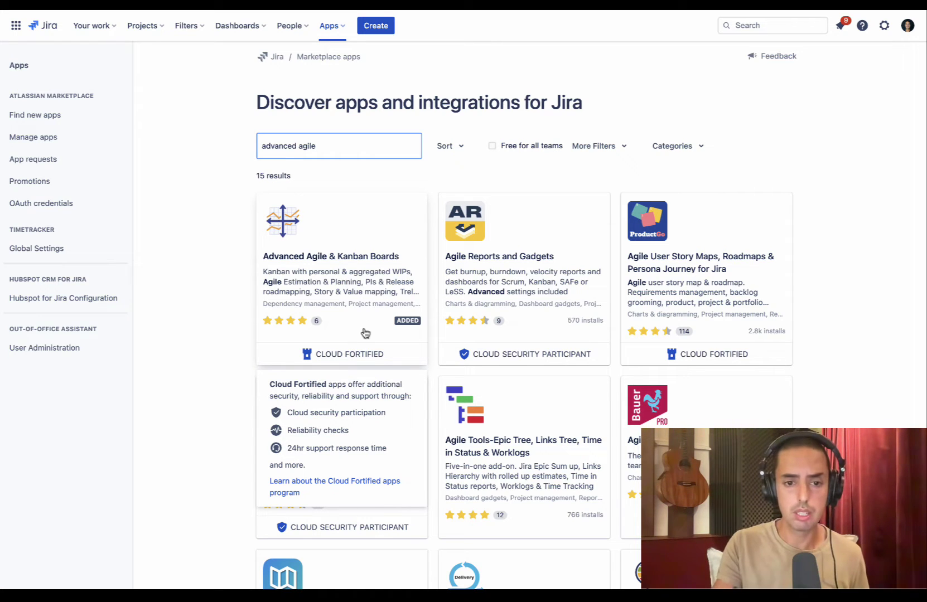
Step: Open the Advanced Agile & Kanban Boards app listing and scroll through its overview
{"action": "left_click", "coordinate": [331, 233]}
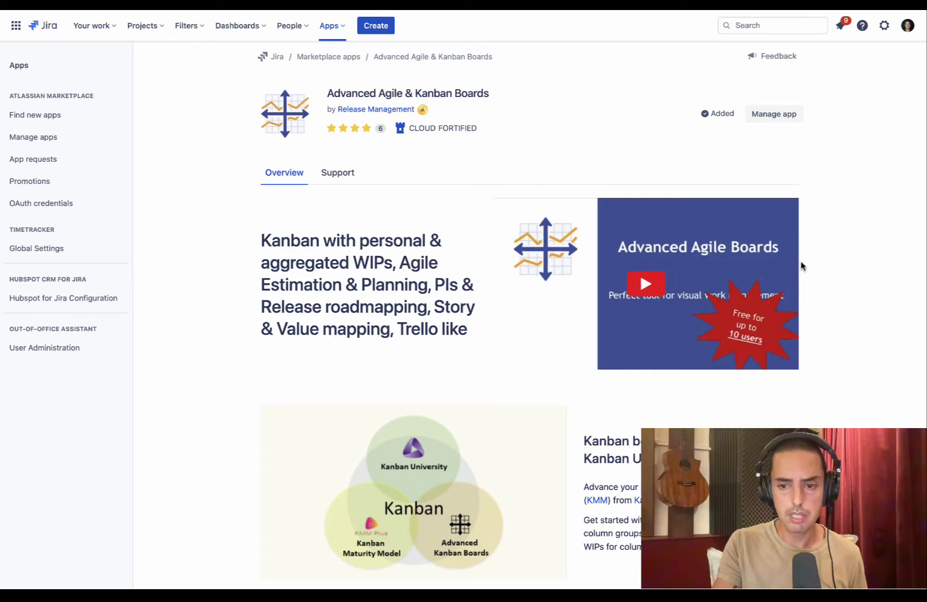
{"action": "scroll", "coordinate": [843, 260], "scroll_direction": "down", "scroll_amount": 5}
{"action": "scroll", "coordinate": [843, 259], "scroll_direction": "down", "scroll_amount": 4}
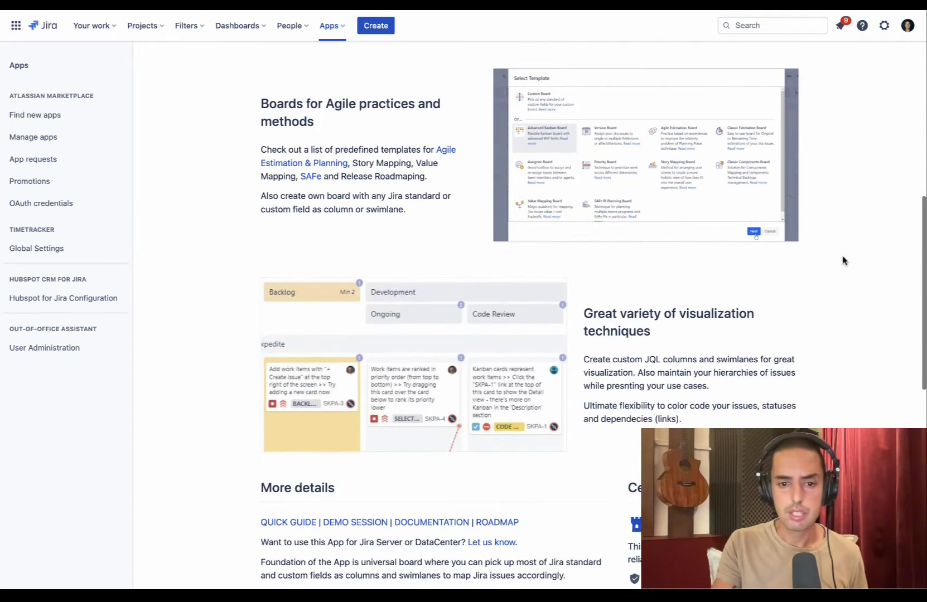
{"action": "scroll", "coordinate": [843, 259], "scroll_direction": "up", "scroll_amount": 9}
{"action": "scroll", "coordinate": [843, 259], "scroll_direction": "up", "scroll_amount": 1}
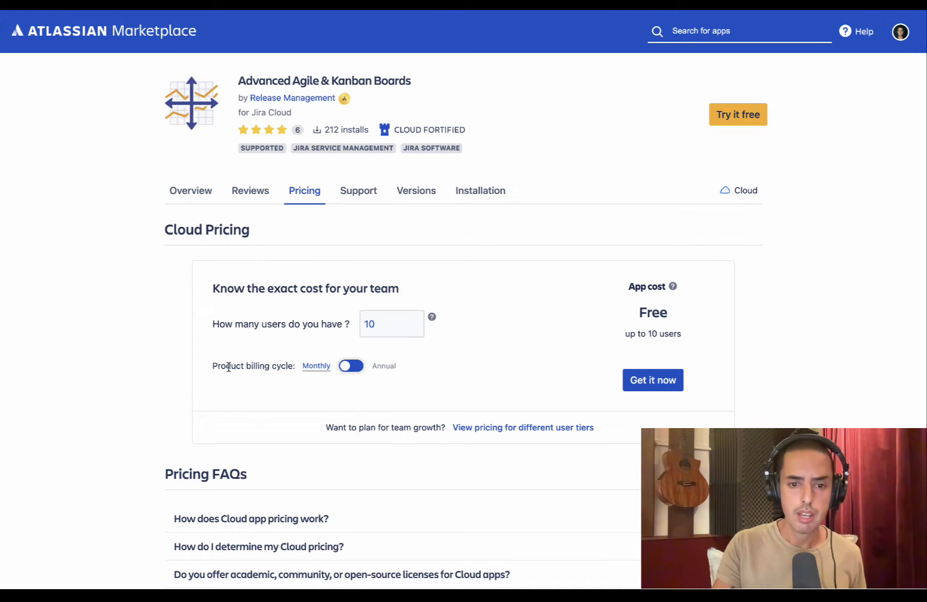
Step: Enter 100 users in the pricing calculator to see the USD 70.00 price
{"action": "left_click", "coordinate": [394, 319]}
{"action": "type", "text": "0"}
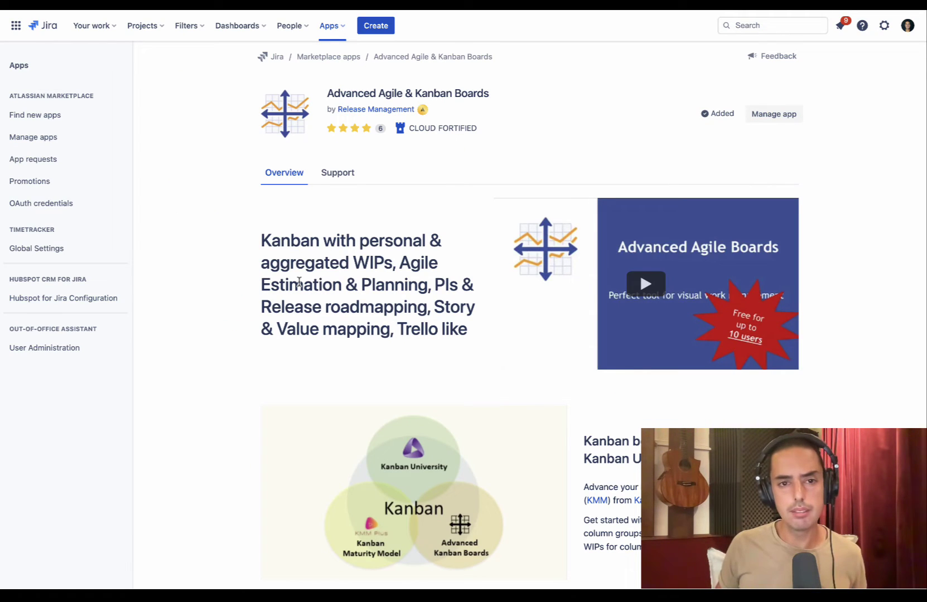
Step: Launch Advanced Agile Boards from the Apps menu under Your apps
{"action": "left_click", "coordinate": [332, 27]}
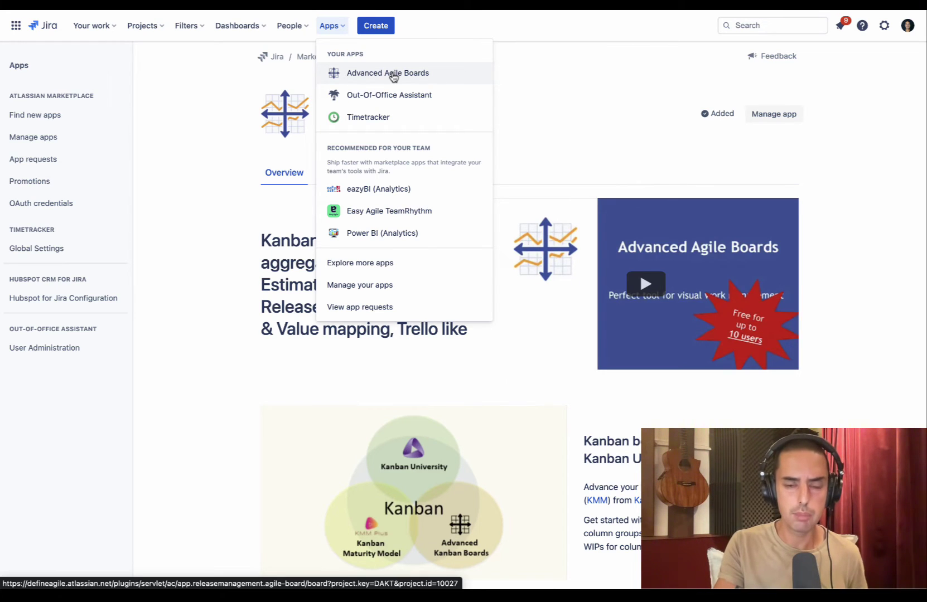
{"action": "left_click", "coordinate": [394, 74]}
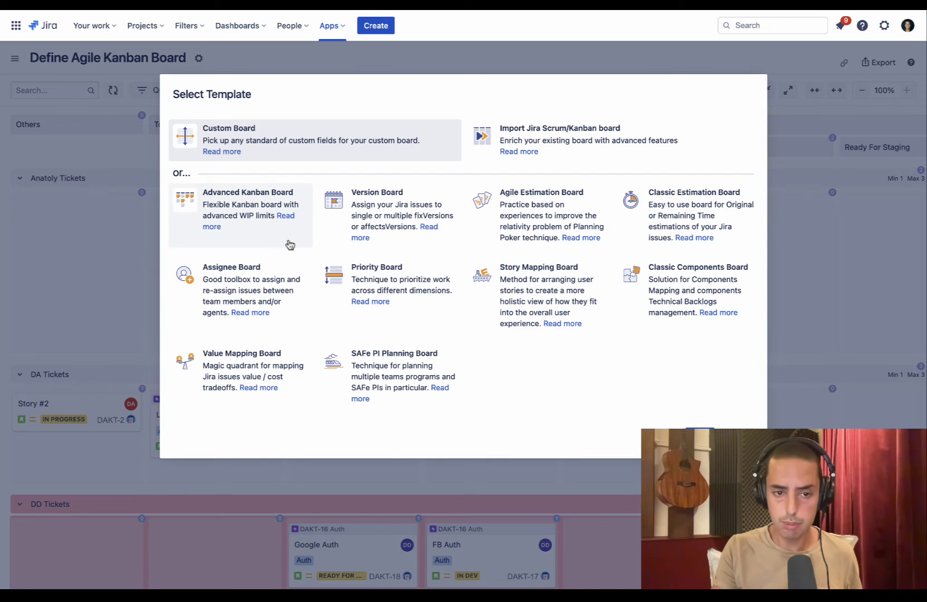
Step: Close the Select Template dialog and look over the board's swimlanes and dependency links
{"action": "left_click", "coordinate": [774, 383]}
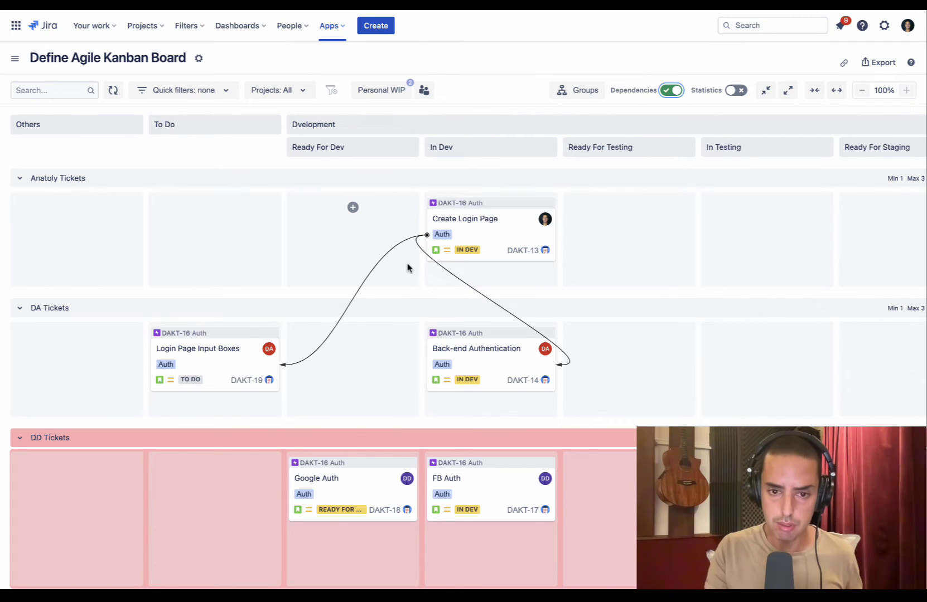
{"action": "scroll", "coordinate": [551, 294], "scroll_direction": "down", "scroll_amount": 1}
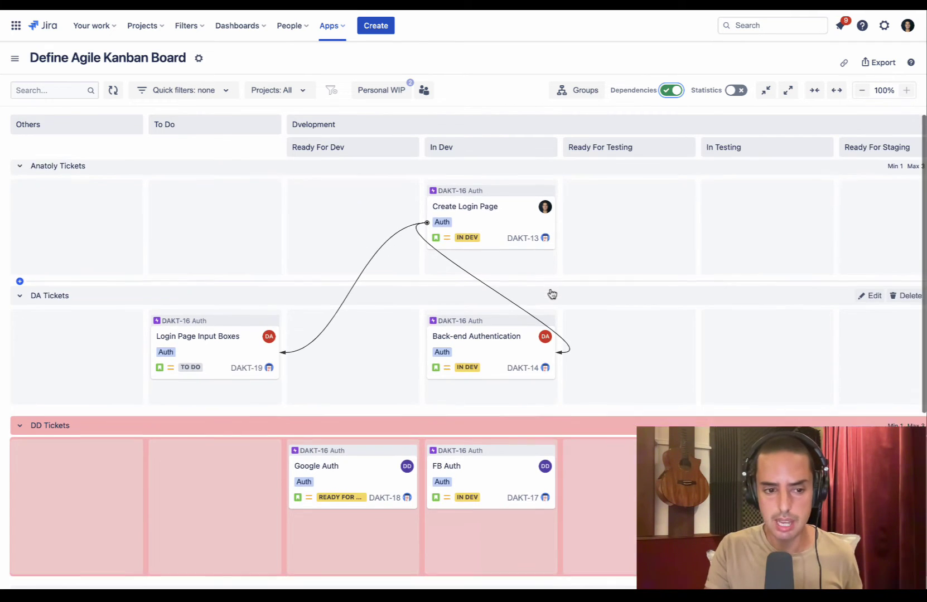
{"action": "scroll", "coordinate": [551, 294], "scroll_direction": "up", "scroll_amount": 1}
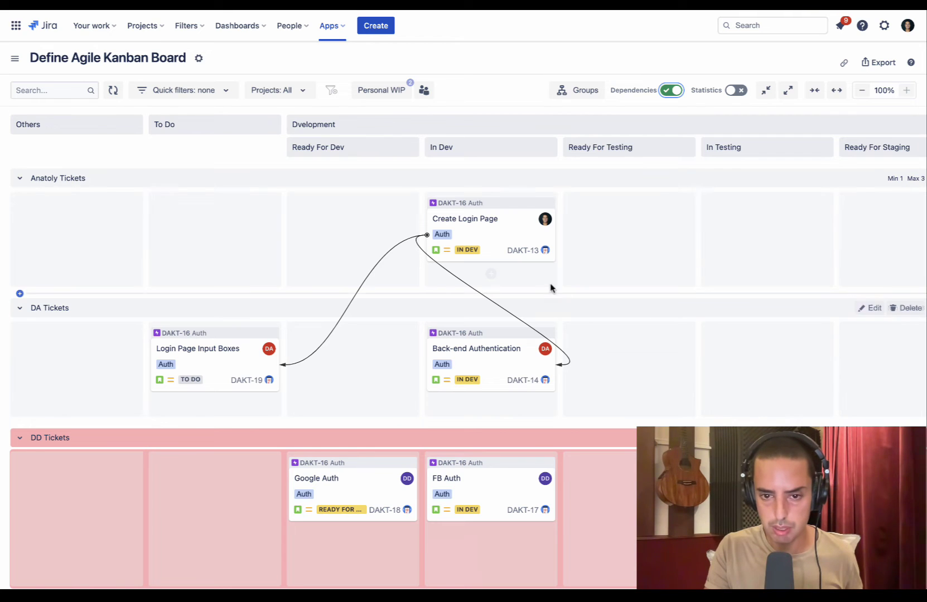
{"action": "mouse_move", "coordinate": [554, 263]}
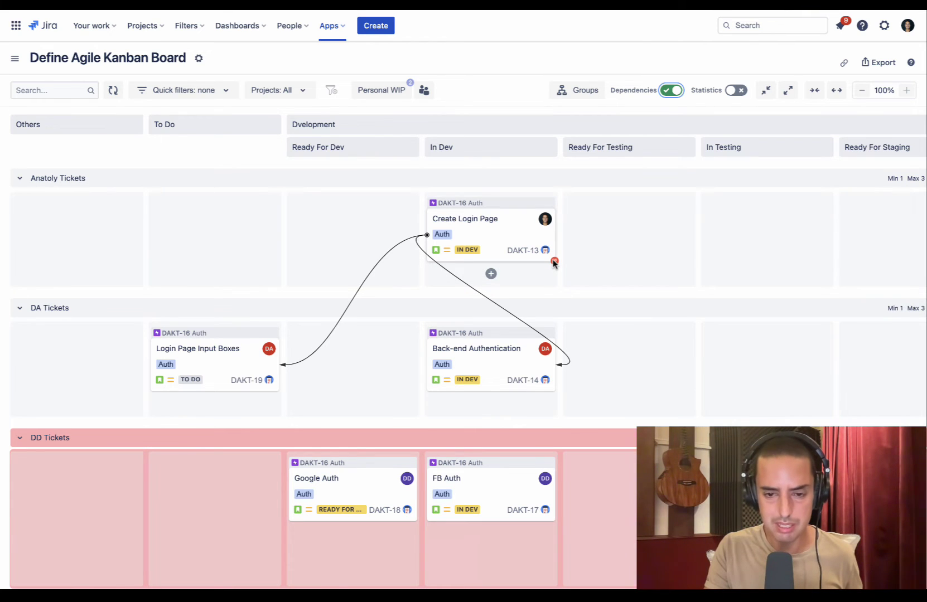
Step: Link FB Auth as a dependency of Create Login Page, then start a new issue in Ready For Testing
{"action": "mouse_move", "coordinate": [554, 263]}
{"action": "left_mouse_down"}
{"action": "mouse_move", "coordinate": [573, 331]}
{"action": "mouse_move", "coordinate": [569, 453]}
{"action": "mouse_move", "coordinate": [556, 470]}
{"action": "mouse_move", "coordinate": [531, 469]}
{"action": "left_mouse_up"}
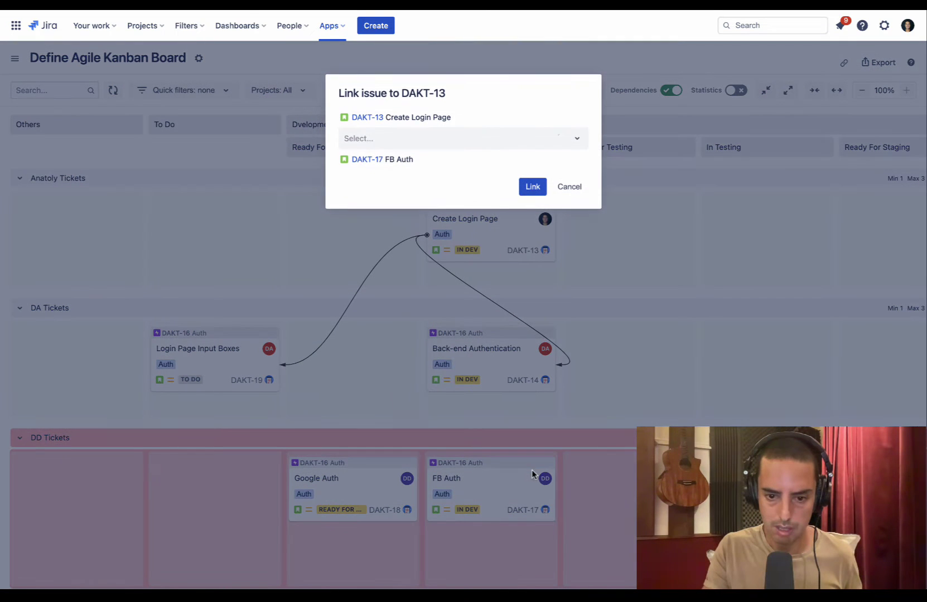
{"action": "left_click", "coordinate": [528, 190]}
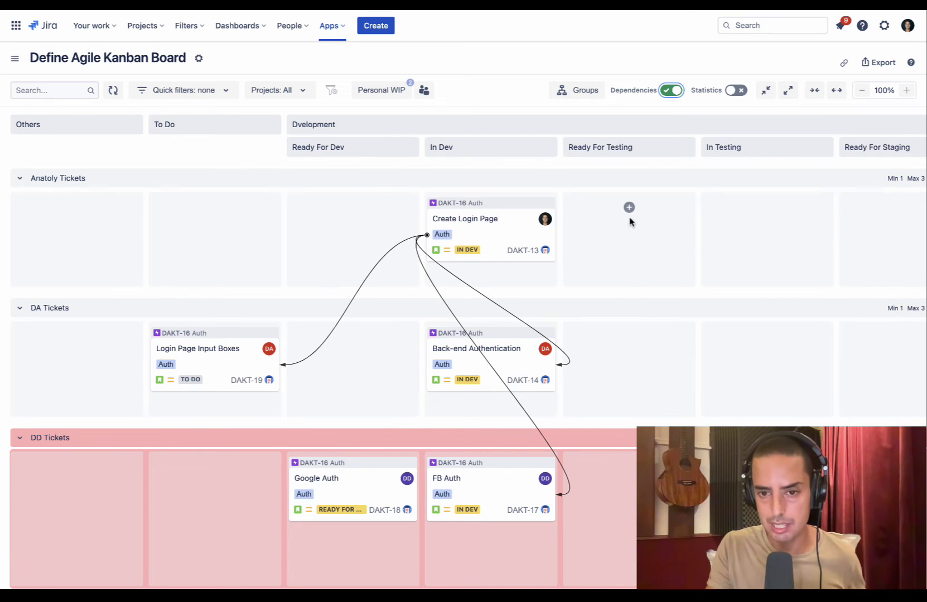
{"action": "left_click", "coordinate": [629, 209]}
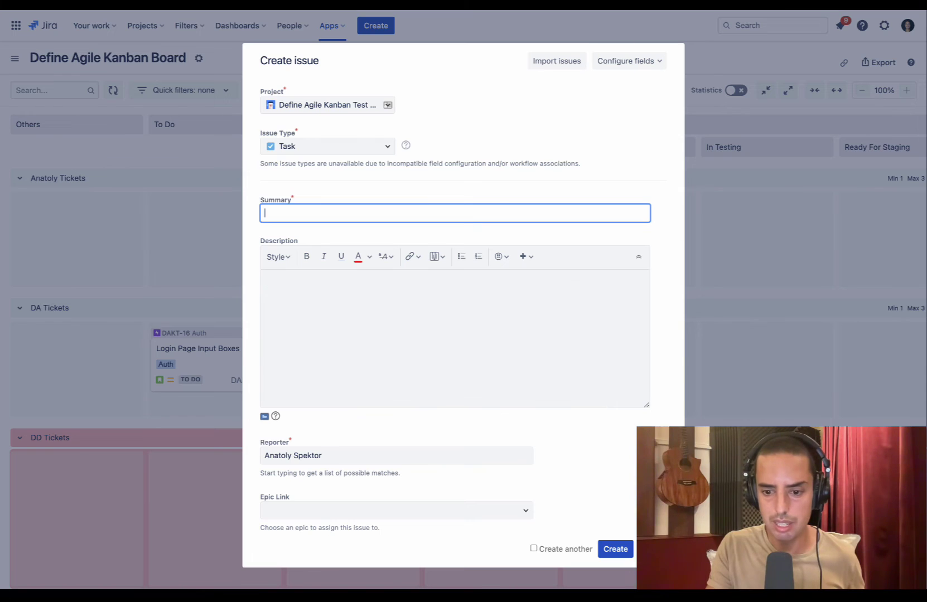
Step: Discard the new Task form without creating an issue
{"action": "key", "text": "Escape"}
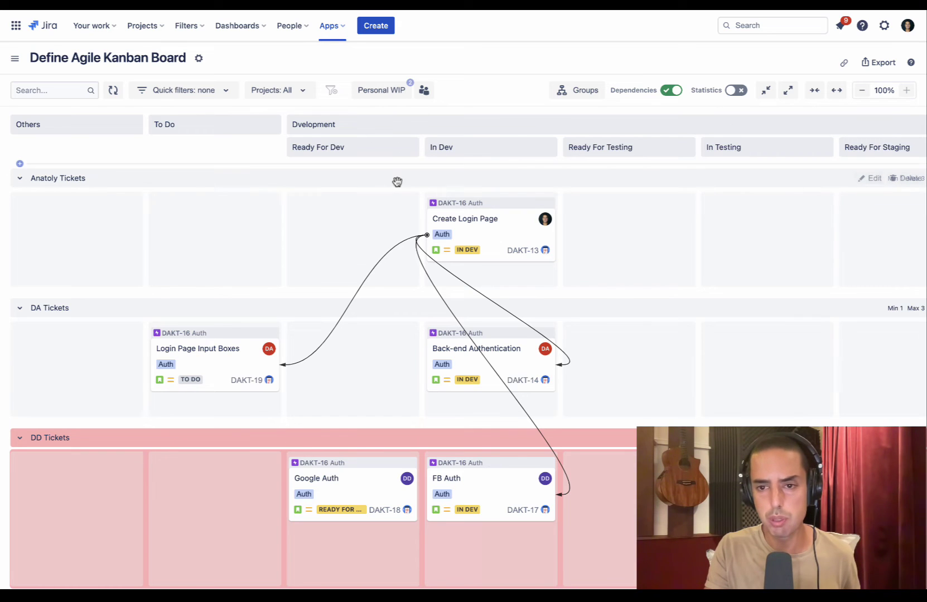
Step: Scroll the board right to reveal the On Staging column group
{"action": "scroll", "coordinate": [221, 159], "scroll_direction": "right", "scroll_amount": 2}
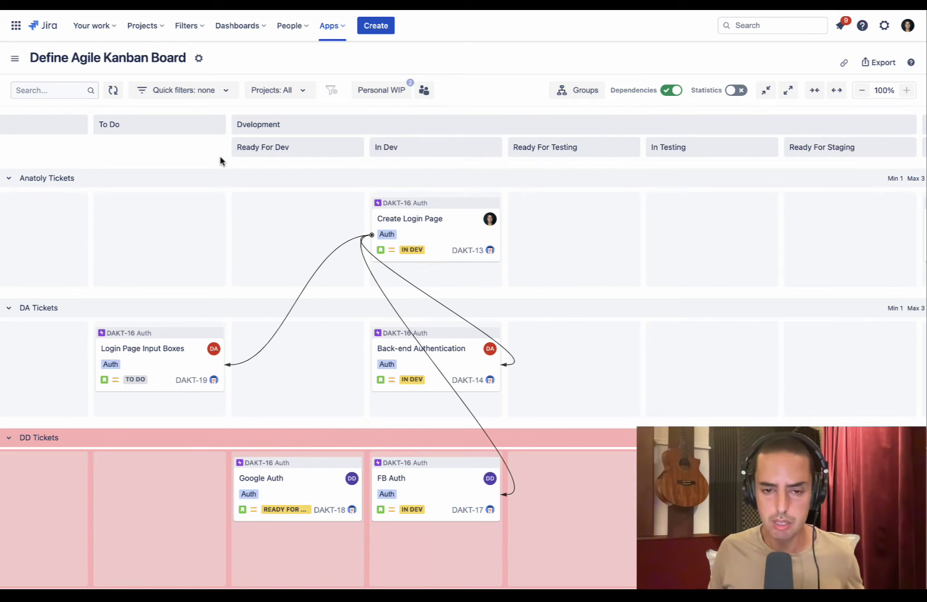
{"action": "scroll", "coordinate": [220, 161], "scroll_direction": "right", "scroll_amount": 5}
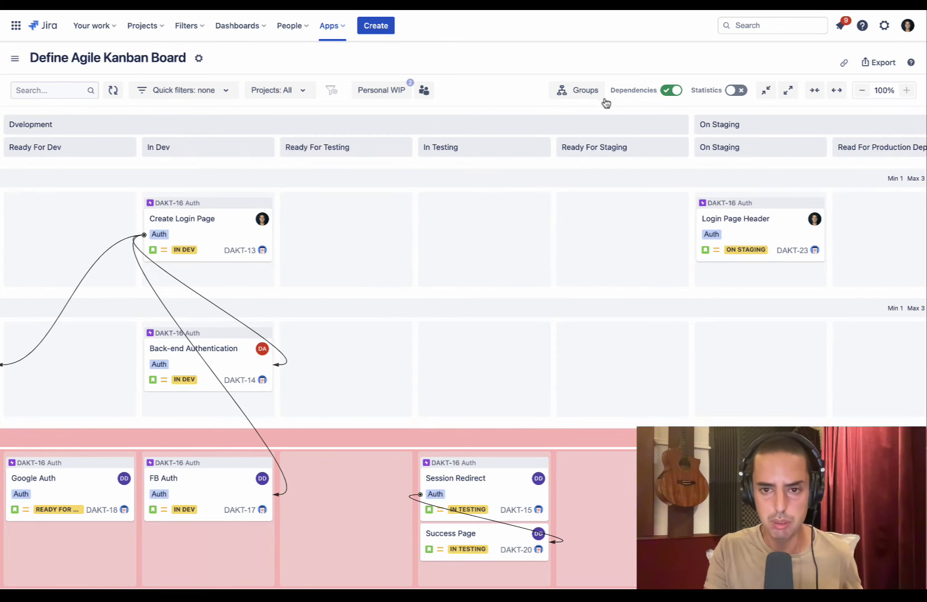
{"action": "left_click", "coordinate": [577, 91]}
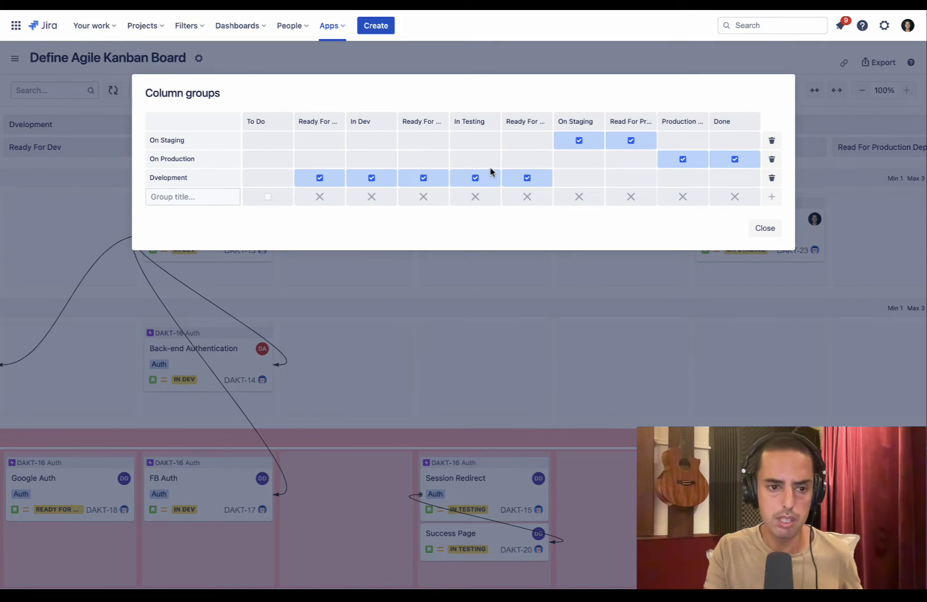
{"action": "left_click", "coordinate": [765, 229]}
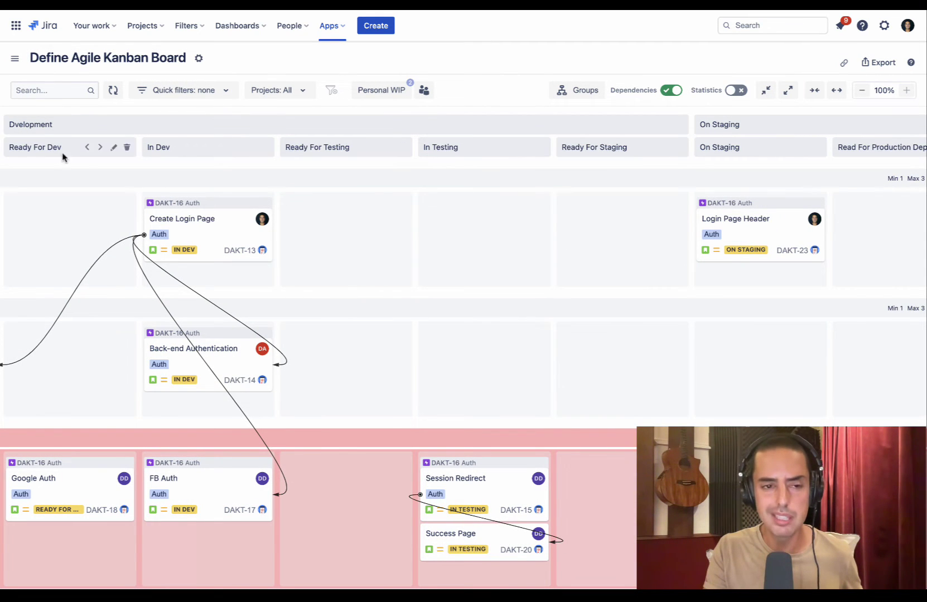
{"action": "mouse_move", "coordinate": [44, 216]}
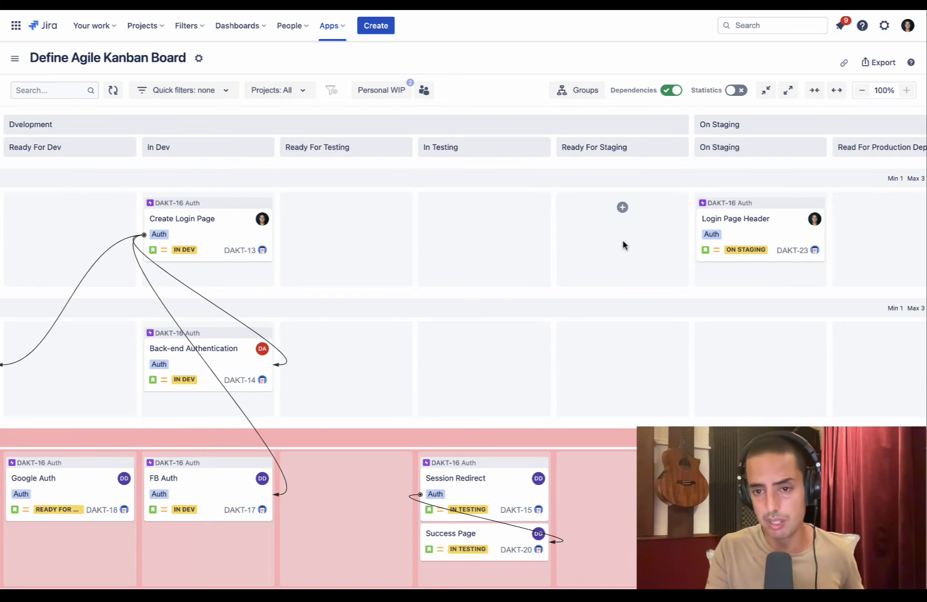
{"action": "scroll", "coordinate": [772, 276], "scroll_direction": "right", "scroll_amount": 5}
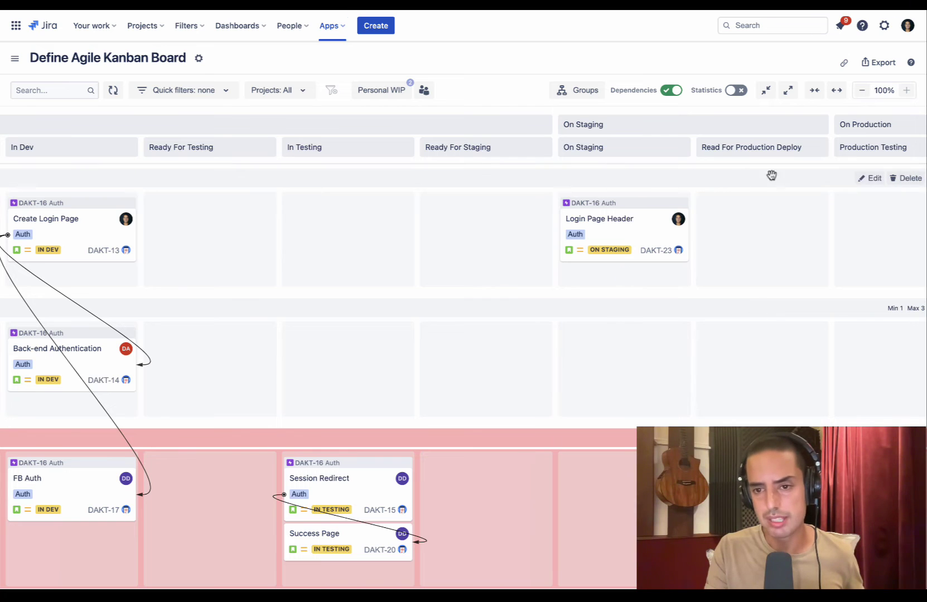
{"action": "mouse_move", "coordinate": [716, 151]}
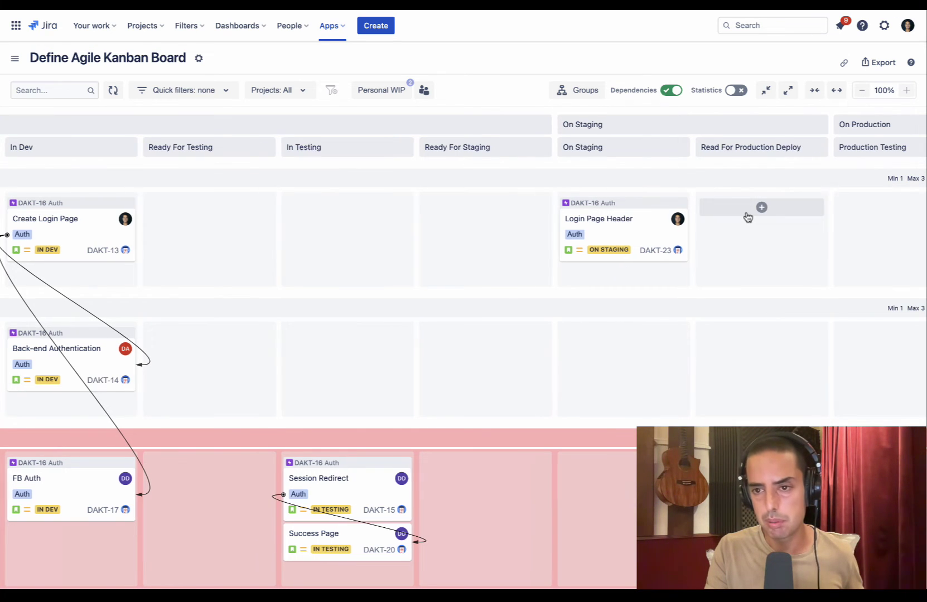
{"action": "scroll", "coordinate": [745, 215], "scroll_direction": "right", "scroll_amount": 3}
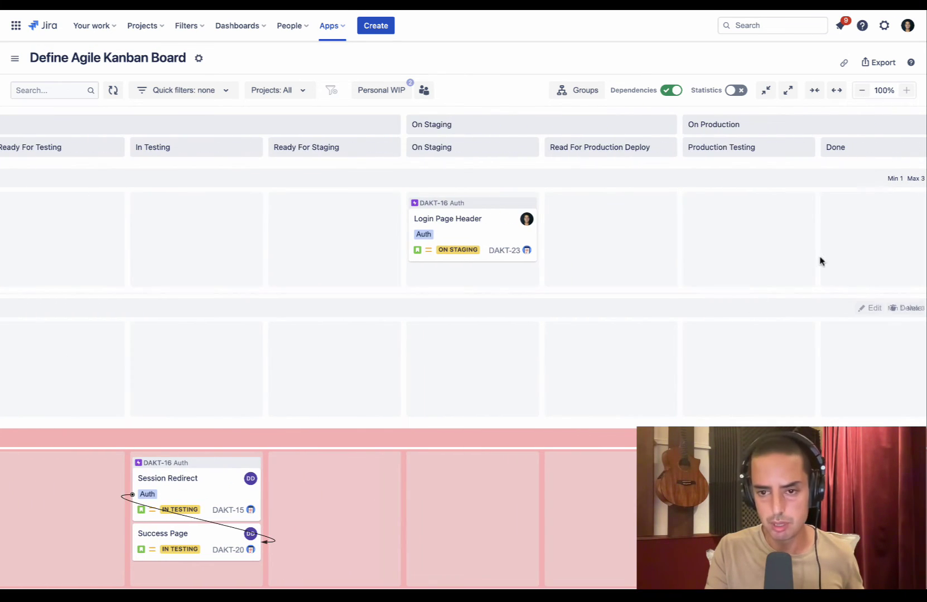
{"action": "scroll", "coordinate": [755, 275], "scroll_direction": "right", "scroll_amount": 1}
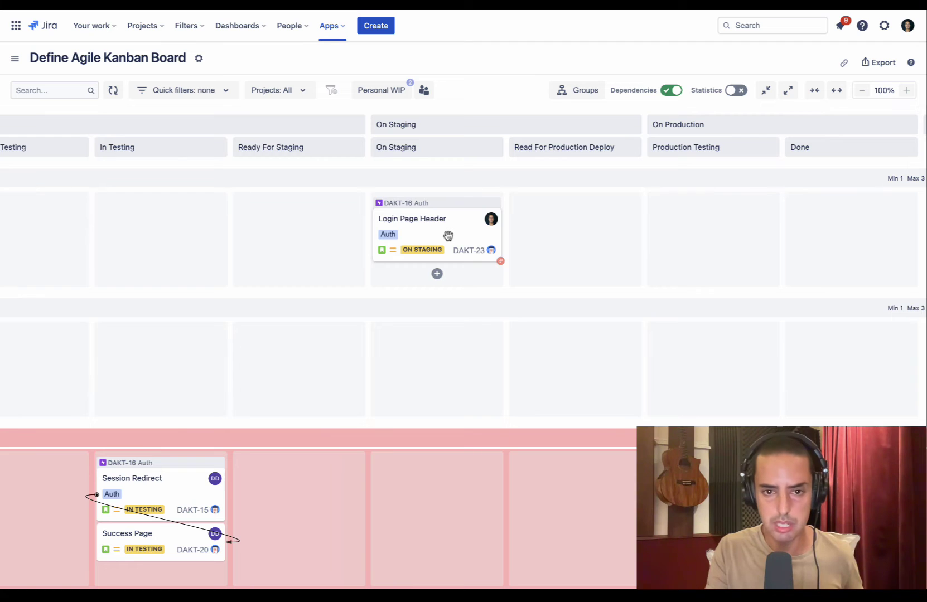
{"action": "scroll", "coordinate": [448, 236], "scroll_direction": "left", "scroll_amount": 1}
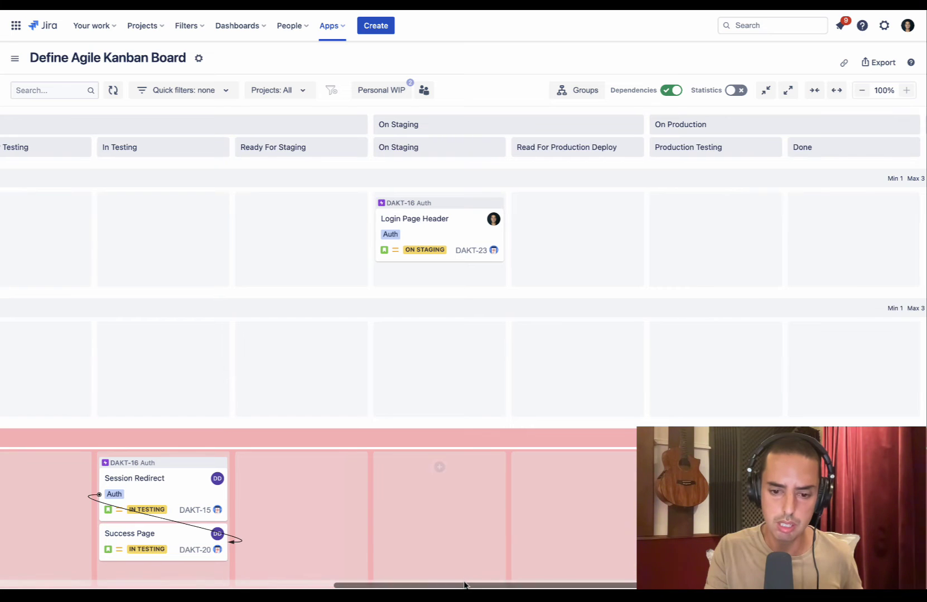
{"action": "left_click_drag", "start_coordinate": [465, 585], "coordinate": [125, 582]}
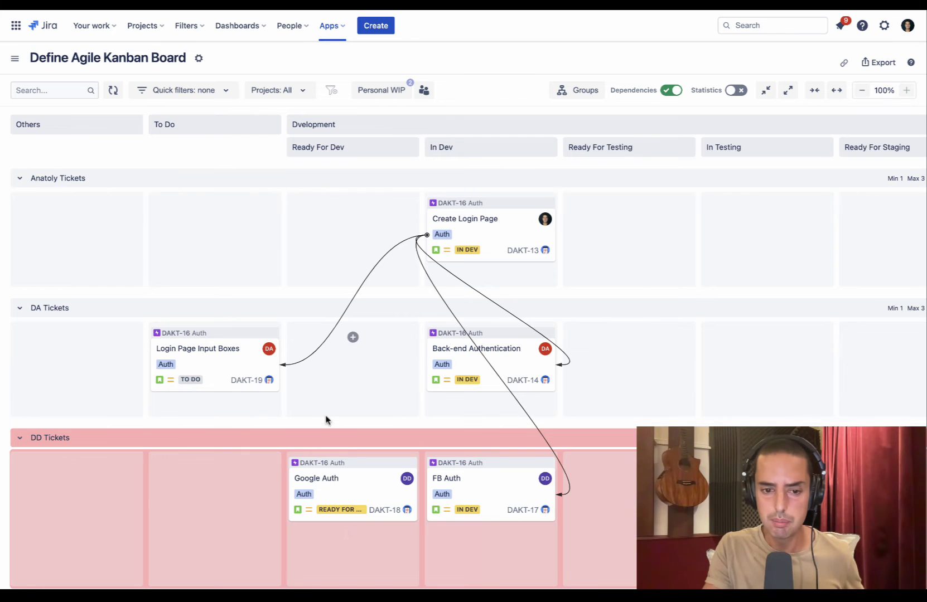
Step: Open the Create swimlane dialog from the blue + lane handle, then cancel it
{"action": "scroll", "coordinate": [326, 420], "scroll_direction": "down", "scroll_amount": 1}
{"action": "scroll", "coordinate": [326, 419], "scroll_direction": "up", "scroll_amount": 1}
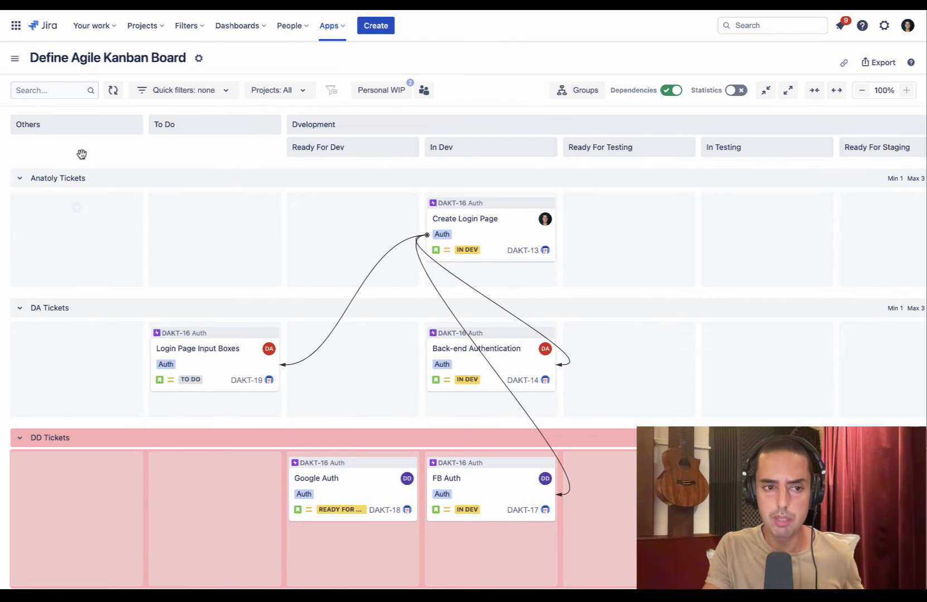
{"action": "mouse_move", "coordinate": [20, 166]}
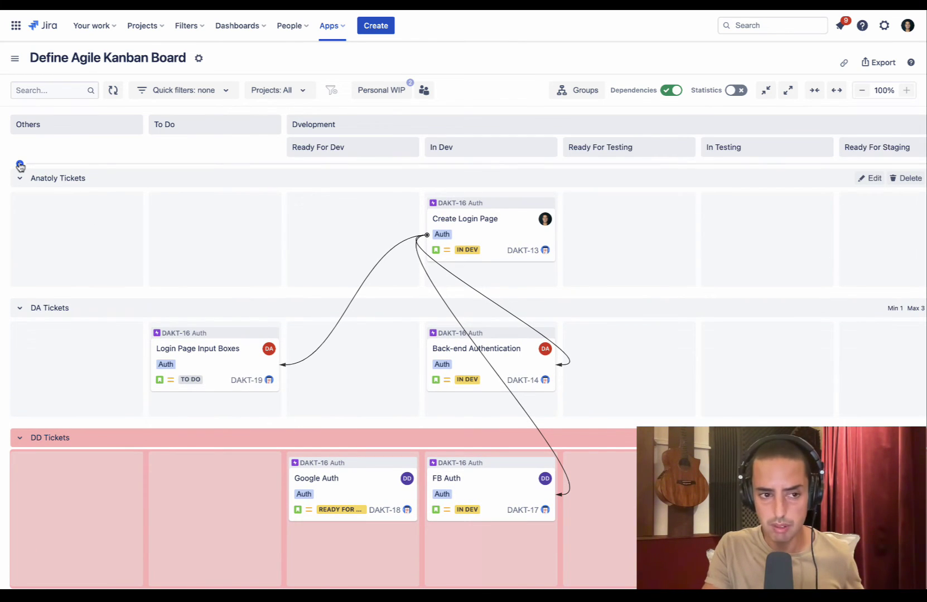
{"action": "left_click", "coordinate": [21, 165]}
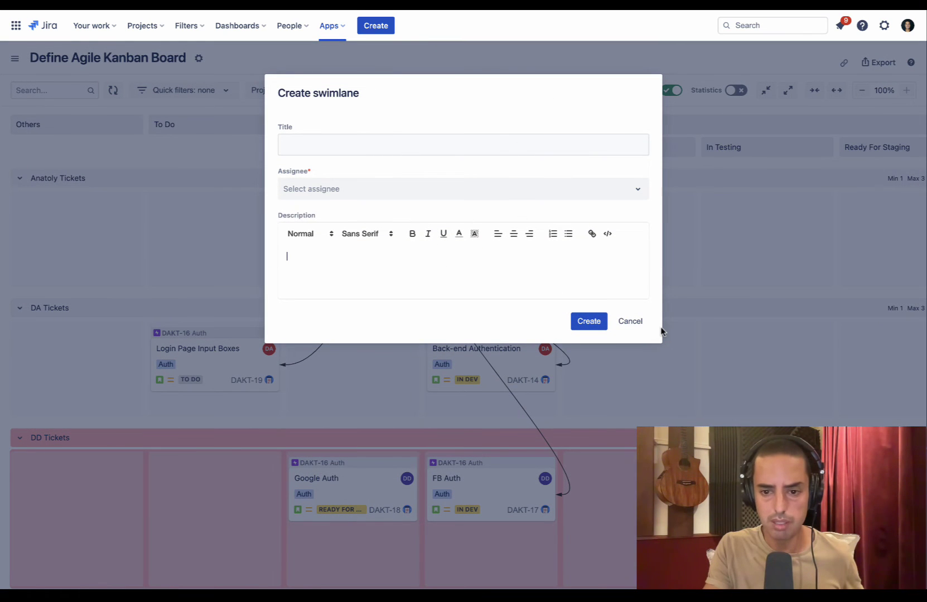
{"action": "left_click", "coordinate": [636, 329]}
Step: Drag Session Redirect into the In Testing cell of the DA Tickets lane
{"action": "mouse_move", "coordinate": [17, 182]}
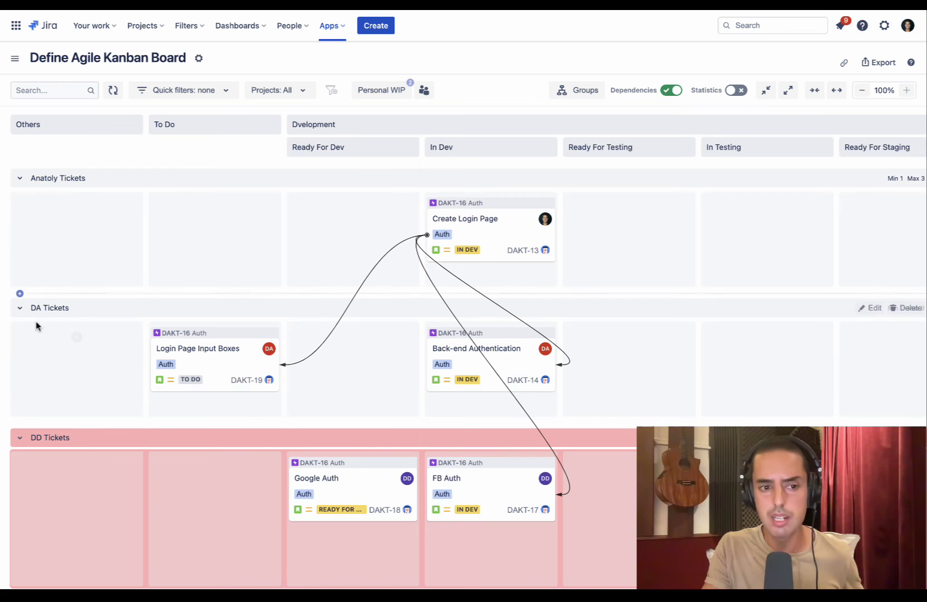
{"action": "mouse_move", "coordinate": [32, 307]}
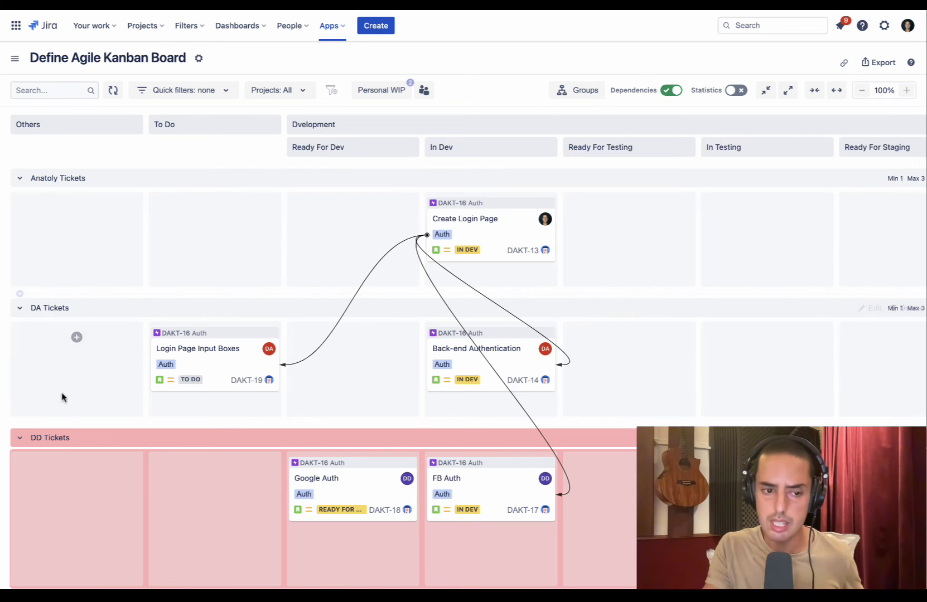
{"action": "mouse_move", "coordinate": [36, 440]}
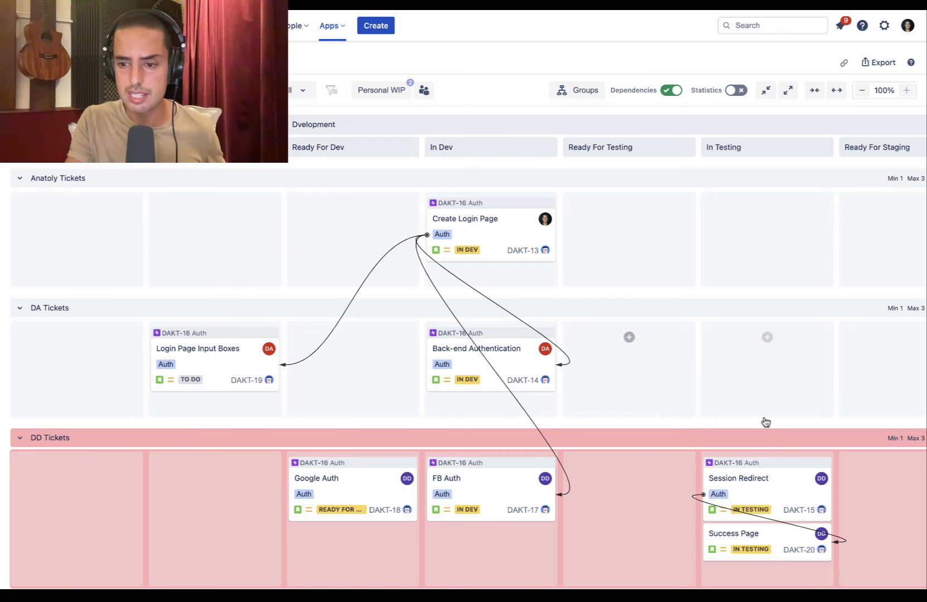
{"action": "mouse_move", "coordinate": [762, 436]}
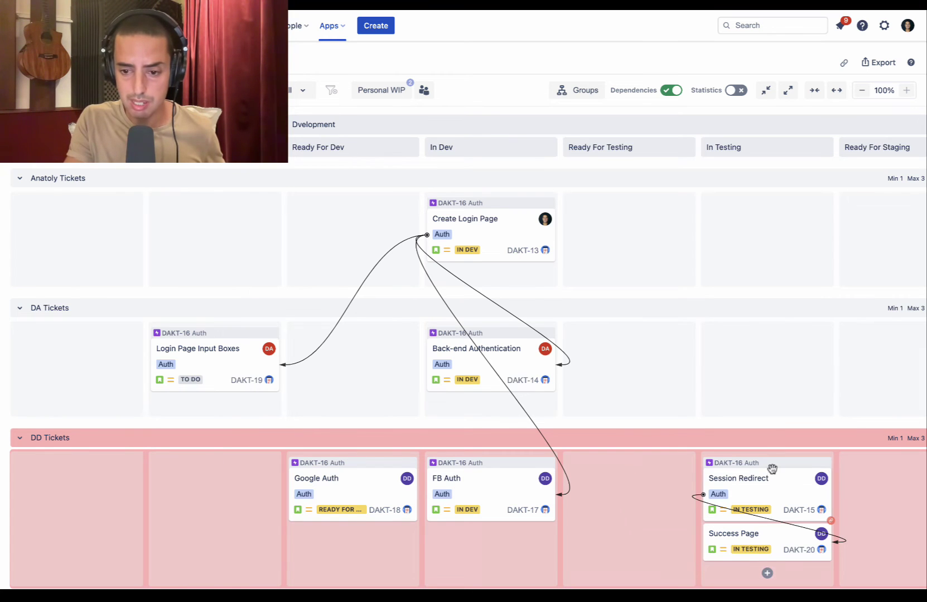
{"action": "left_click_drag", "start_coordinate": [768, 483], "coordinate": [658, 383]}
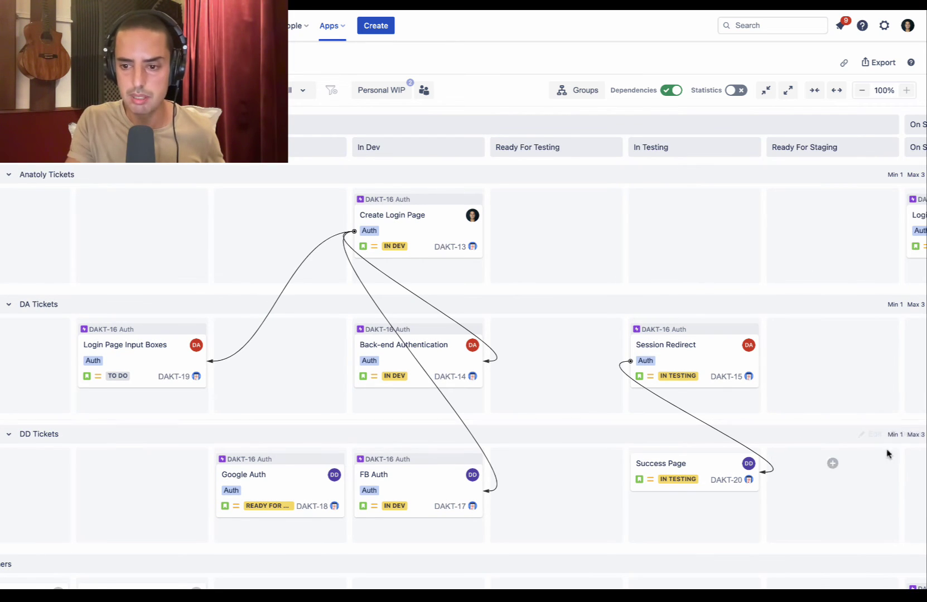
Step: Open the DD Tickets swimlane settings, then cancel the Update swimlane dialog without changes
{"action": "mouse_move", "coordinate": [860, 441]}
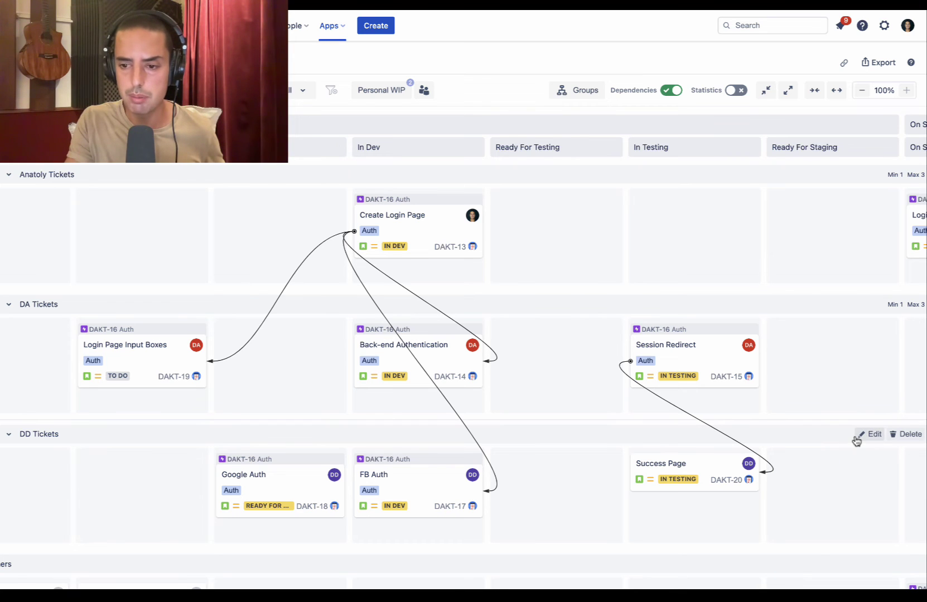
{"action": "left_click", "coordinate": [871, 434]}
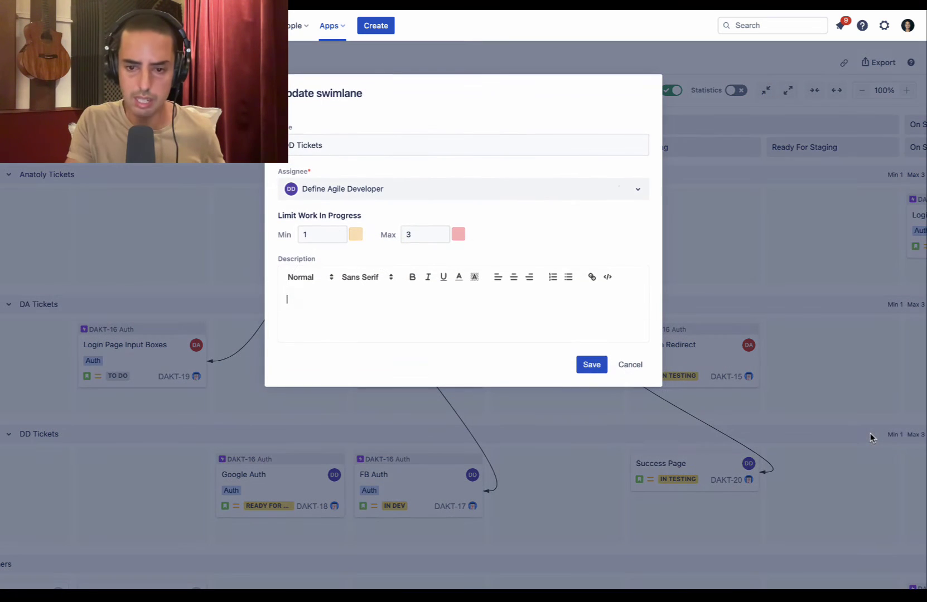
{"action": "left_click", "coordinate": [630, 364]}
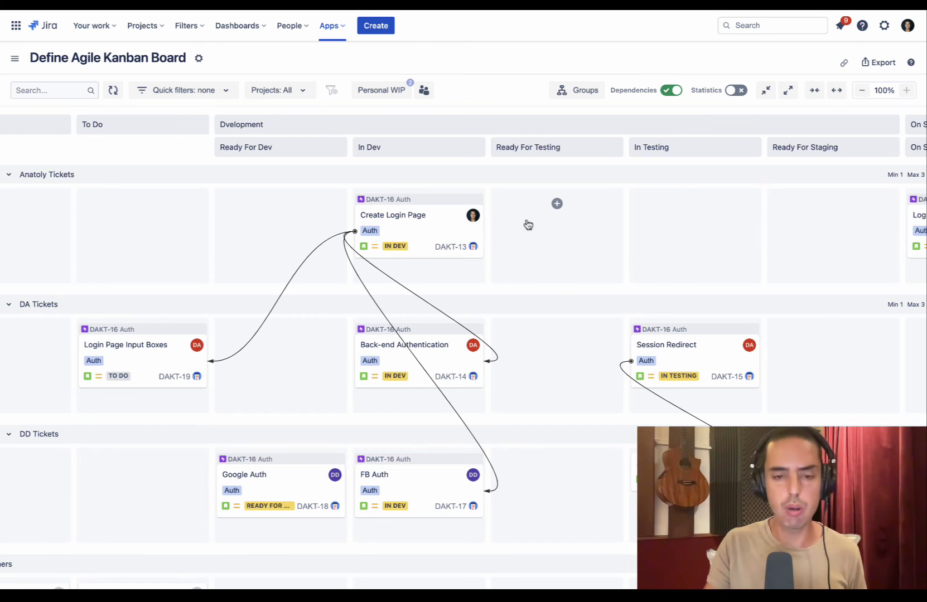
{"action": "left_click", "coordinate": [377, 92]}
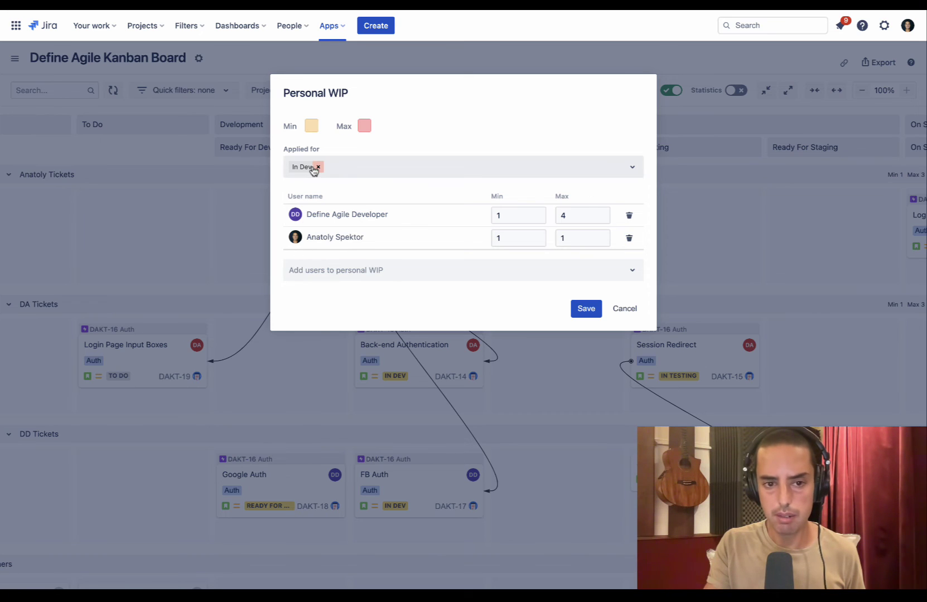
{"action": "left_click", "coordinate": [624, 308]}
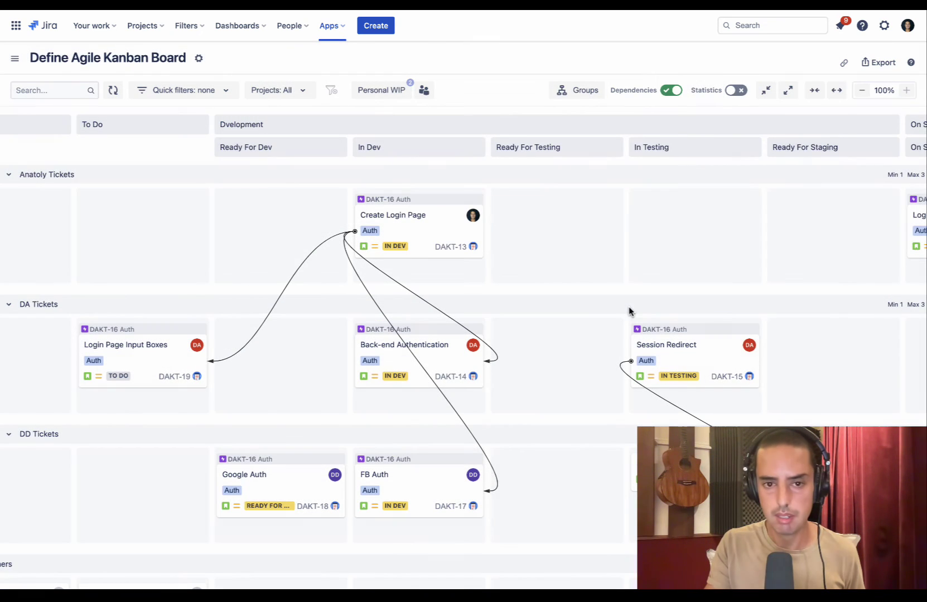
{"action": "left_click", "coordinate": [424, 91]}
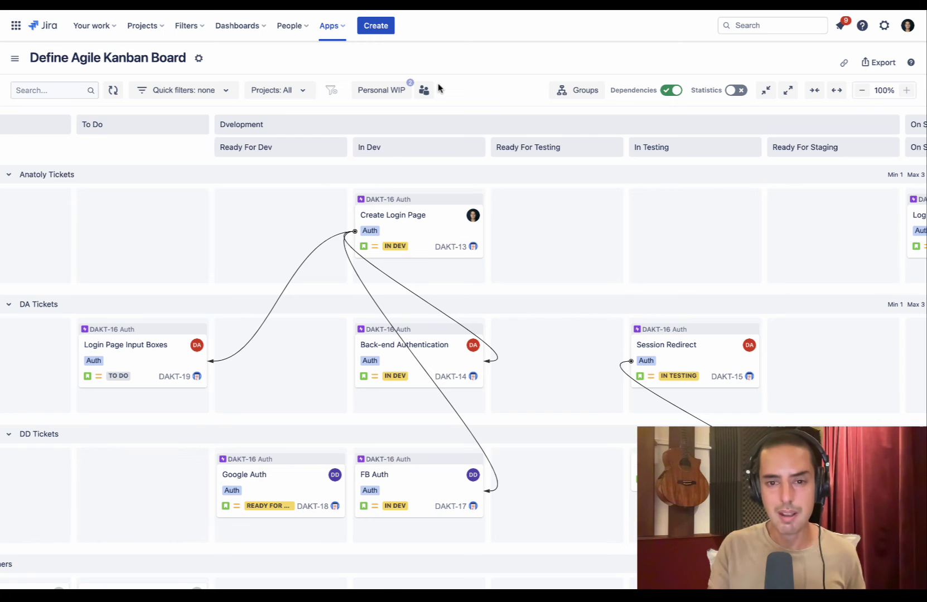
Step: Enable Vertical columns for the Dvelopment column group and save
{"action": "mouse_move", "coordinate": [348, 126]}
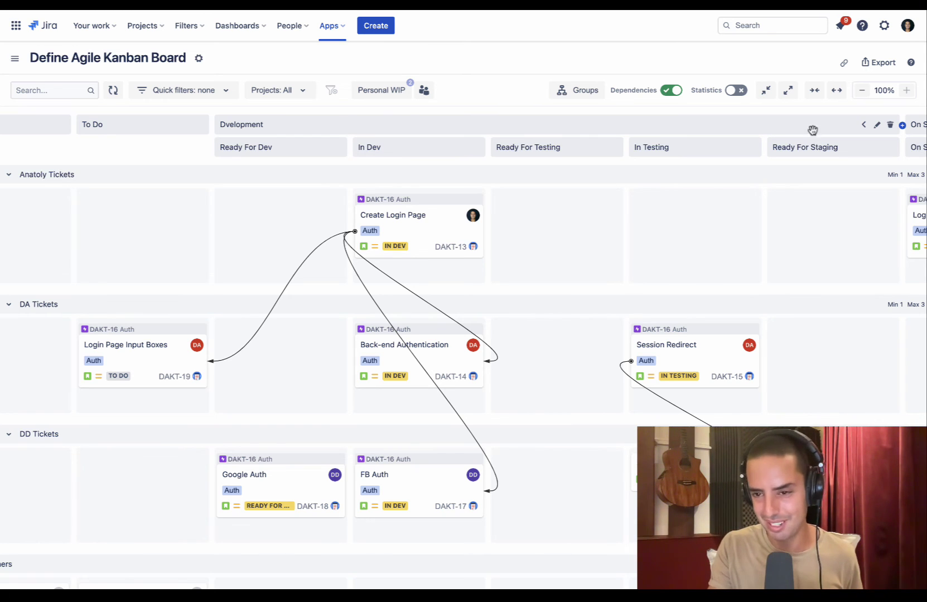
{"action": "left_click", "coordinate": [877, 125]}
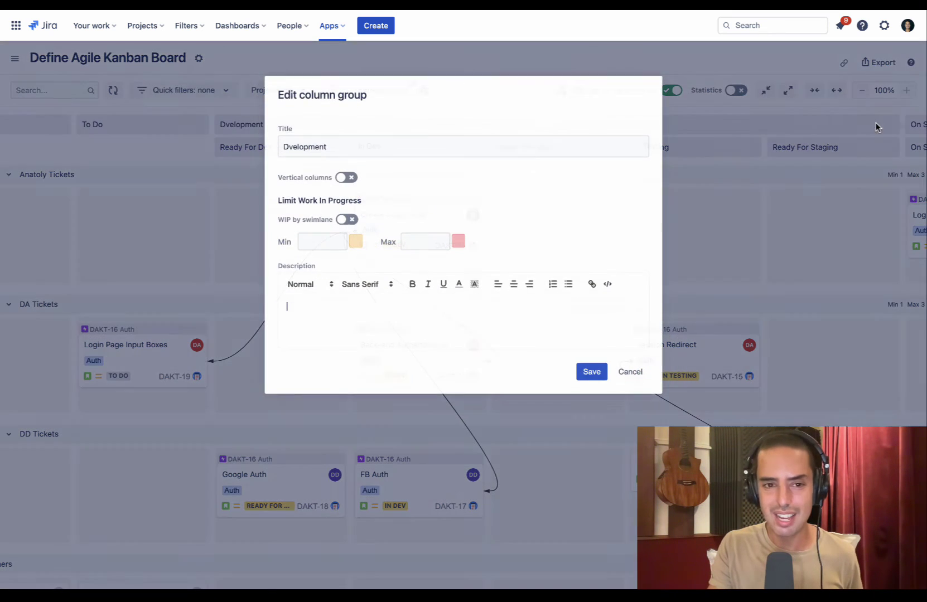
{"action": "left_click", "coordinate": [347, 176]}
{"action": "left_click", "coordinate": [594, 372]}
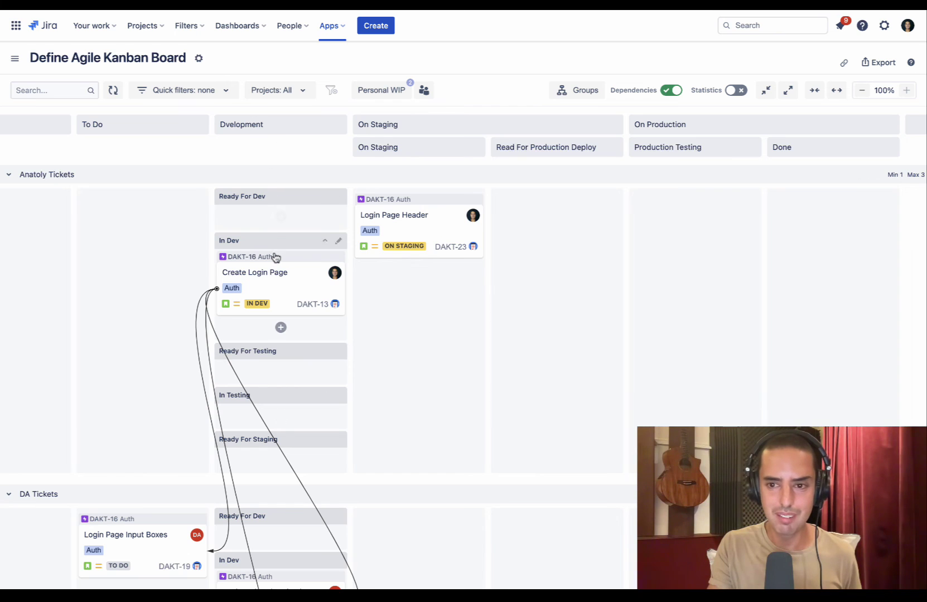
Step: Drag Create Login Page through Ready For Testing into In Testing
{"action": "mouse_move", "coordinate": [191, 156]}
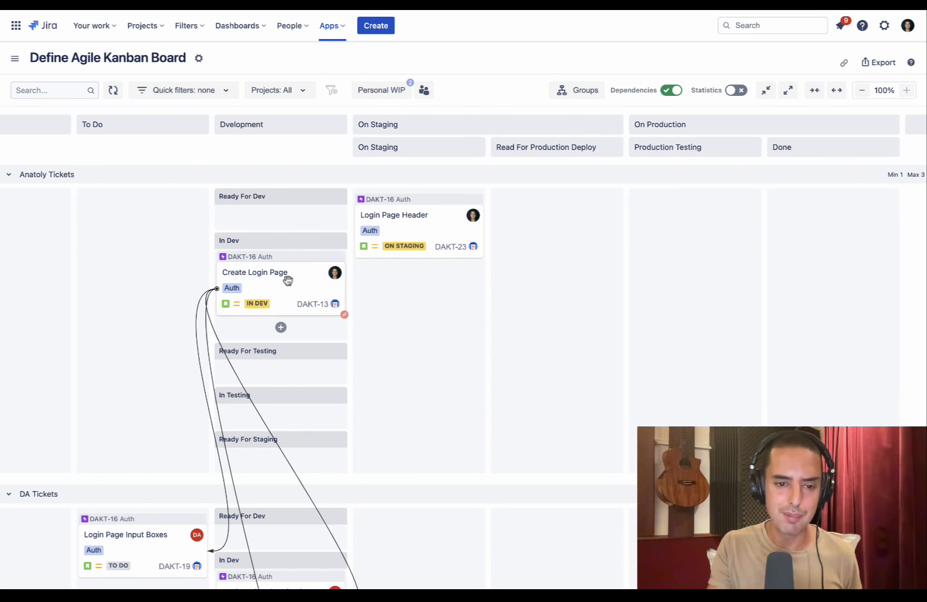
{"action": "left_click_drag", "start_coordinate": [287, 280], "coordinate": [300, 349]}
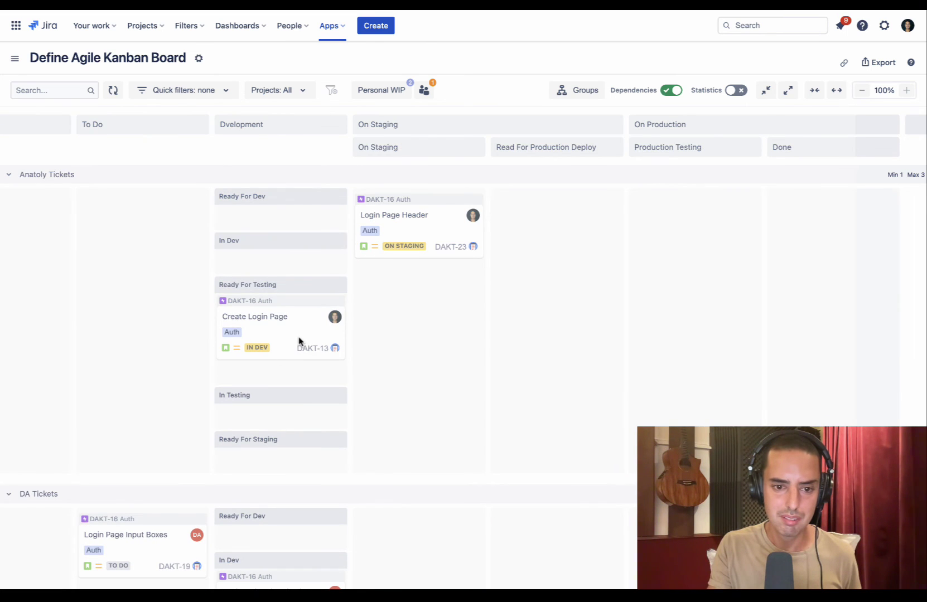
{"action": "left_click_drag", "start_coordinate": [294, 324], "coordinate": [290, 441]}
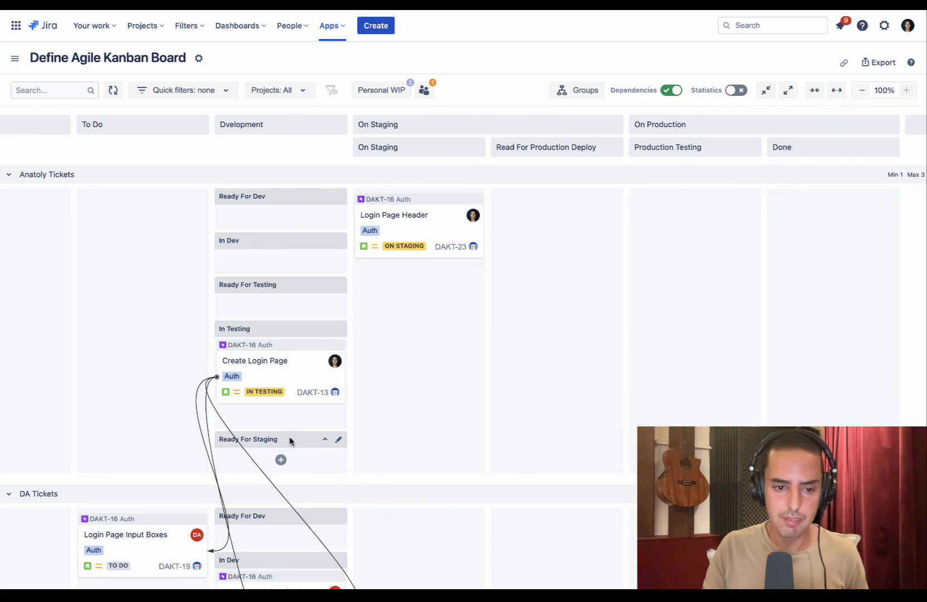
Step: Turn off the Dependencies toggle and turn on Statistics
{"action": "scroll", "coordinate": [290, 441], "scroll_direction": "down", "scroll_amount": 1}
{"action": "left_click", "coordinate": [671, 90]}
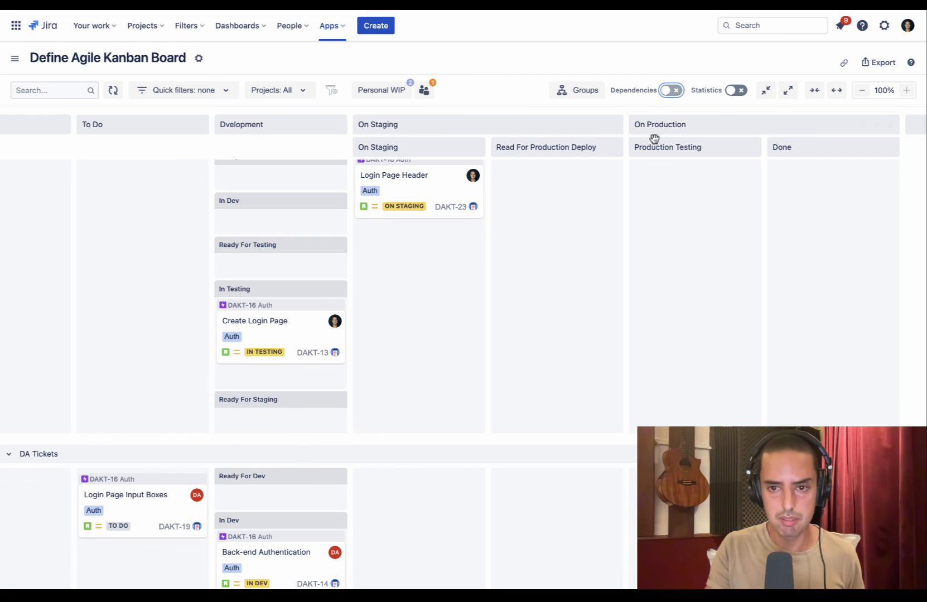
{"action": "left_click", "coordinate": [736, 91]}
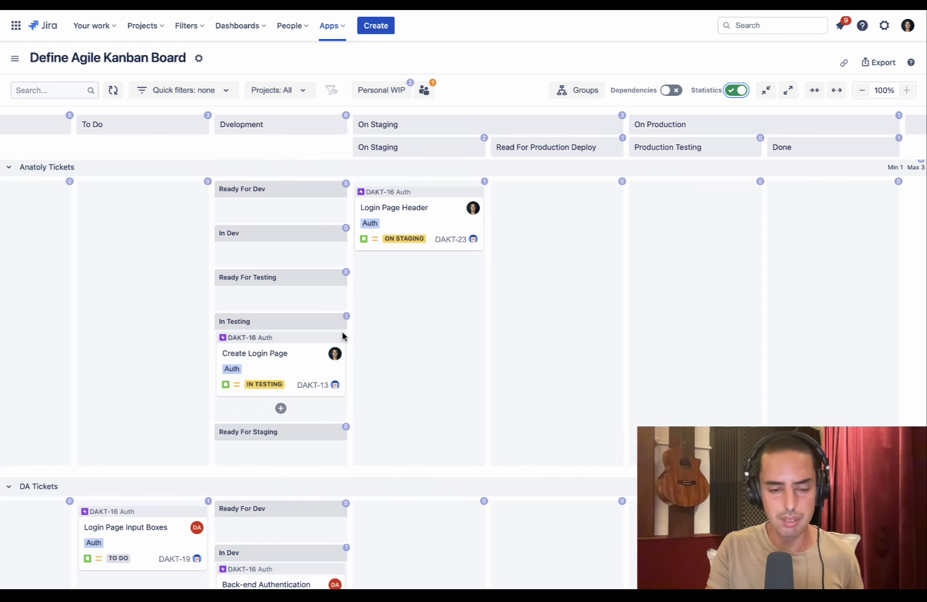
Step: Browse the Projects and Quick filters lists unchanged, then zoom the board to 75%
{"action": "scroll", "coordinate": [342, 334], "scroll_direction": "down", "scroll_amount": 5}
{"action": "scroll", "coordinate": [342, 334], "scroll_direction": "up", "scroll_amount": 5}
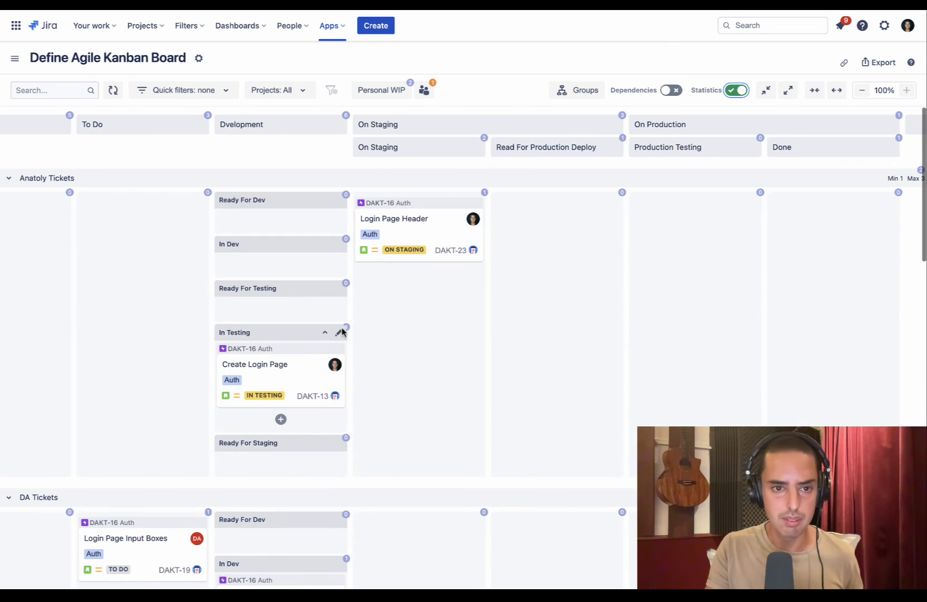
{"action": "left_click", "coordinate": [300, 92]}
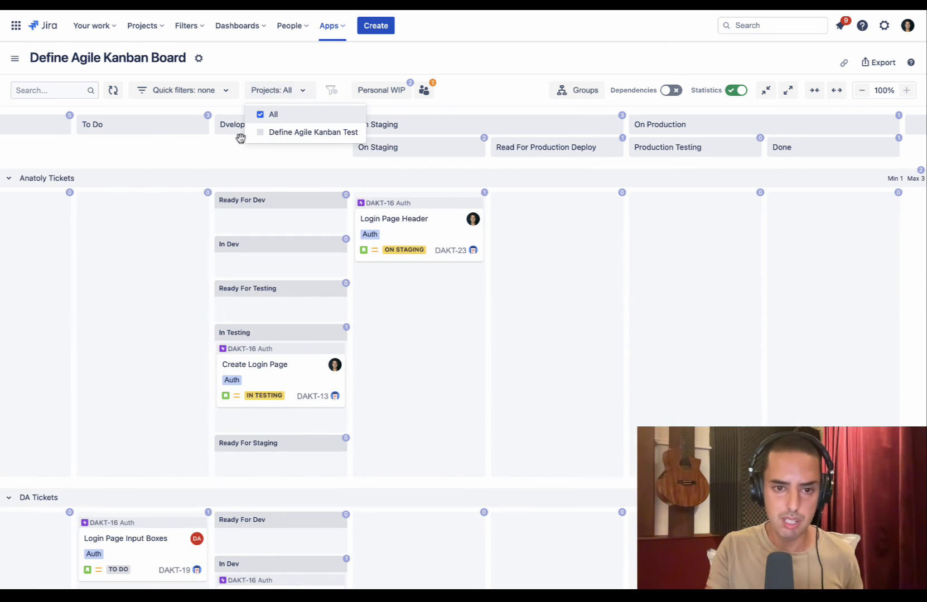
{"action": "left_click", "coordinate": [481, 115]}
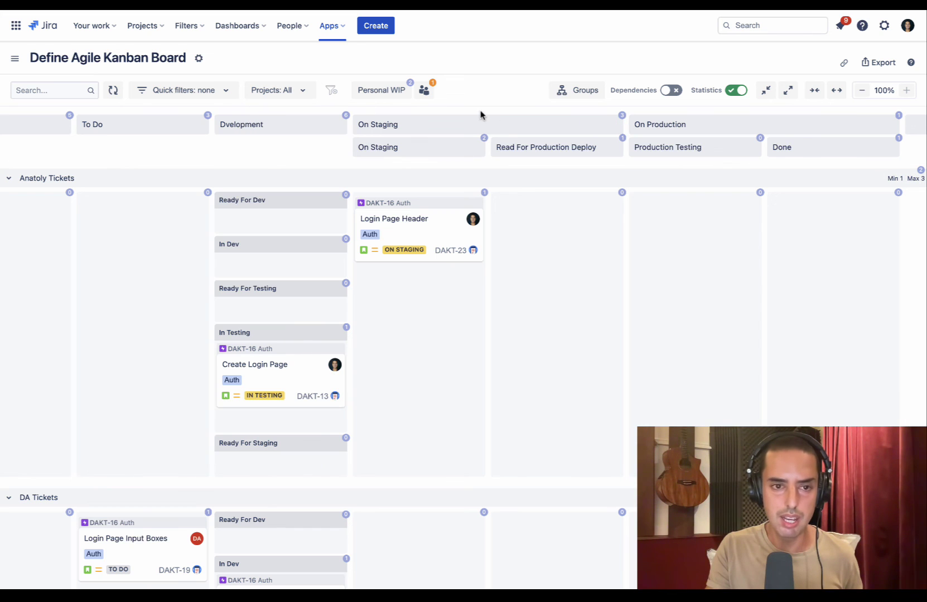
{"action": "left_click", "coordinate": [206, 92]}
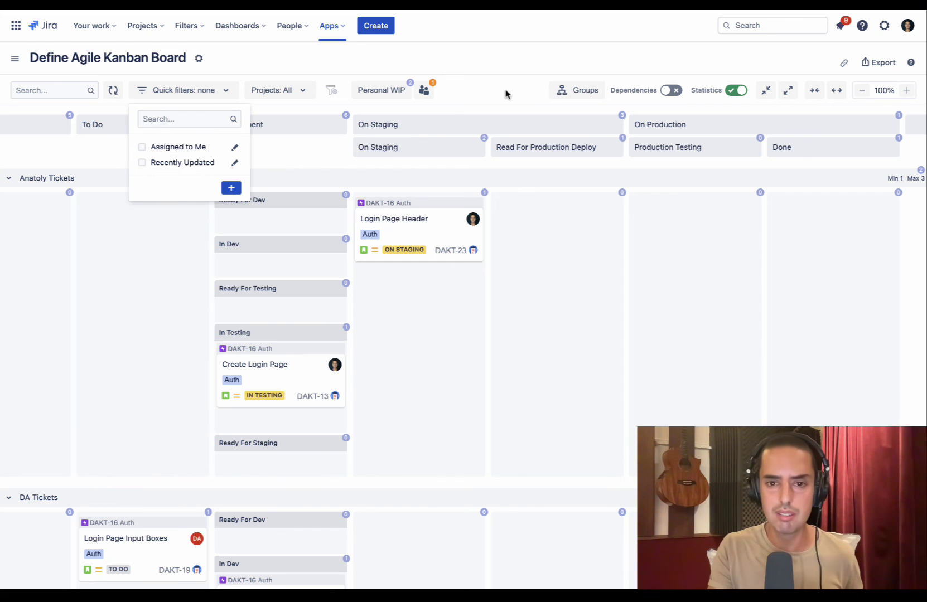
{"action": "left_click", "coordinate": [219, 92]}
{"action": "left_click", "coordinate": [51, 90]}
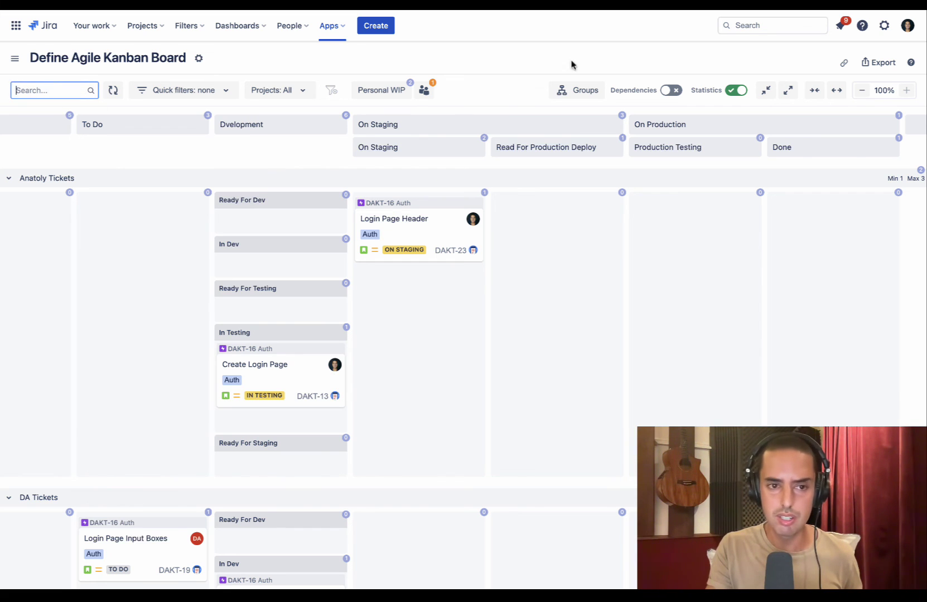
{"action": "left_click", "coordinate": [517, 98]}
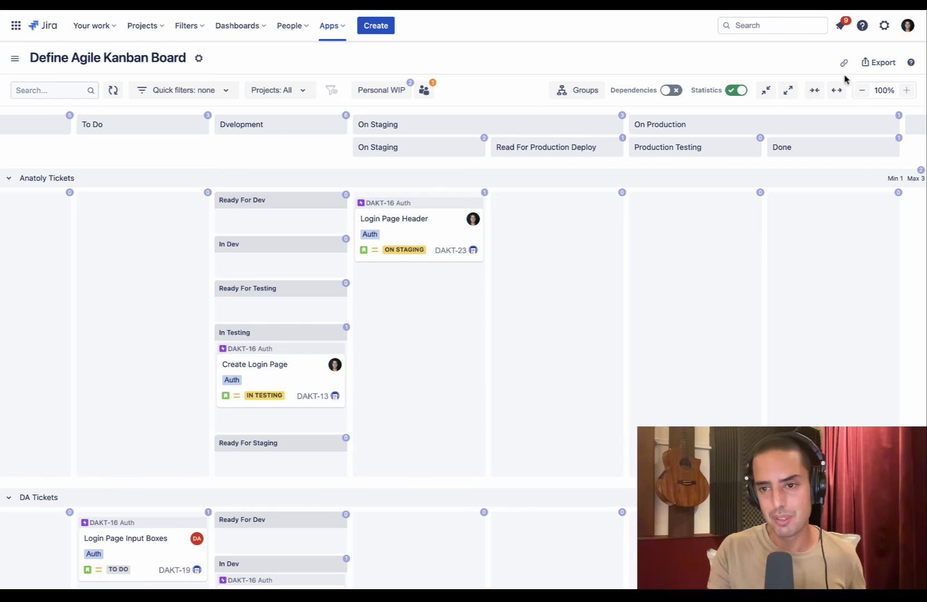
{"action": "left_click", "coordinate": [863, 89]}
Step: Zoom the board to 50%, back up through 75% to 100%, and scroll through it
{"action": "left_click", "coordinate": [865, 91]}
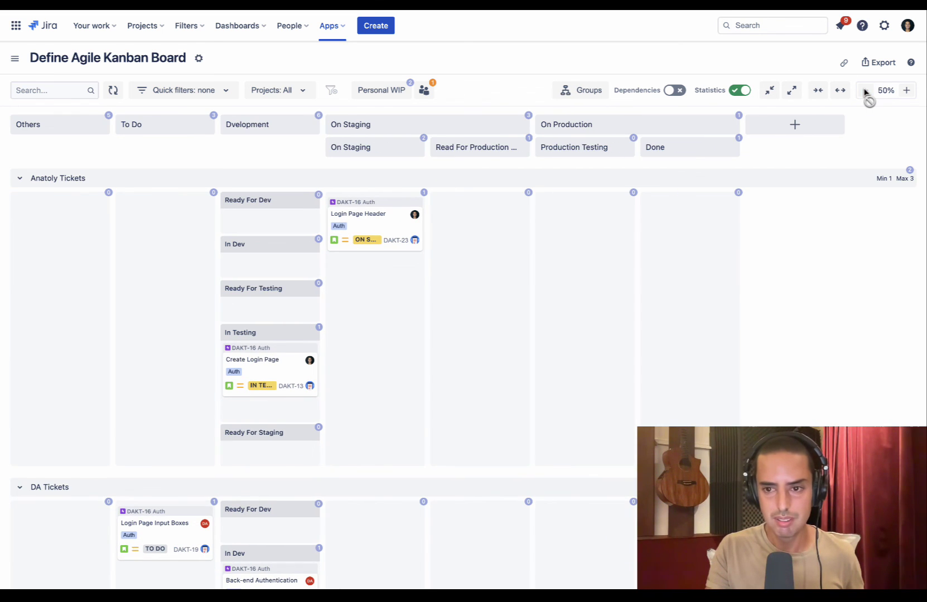
{"action": "left_click", "coordinate": [905, 92]}
{"action": "left_click", "coordinate": [905, 93]}
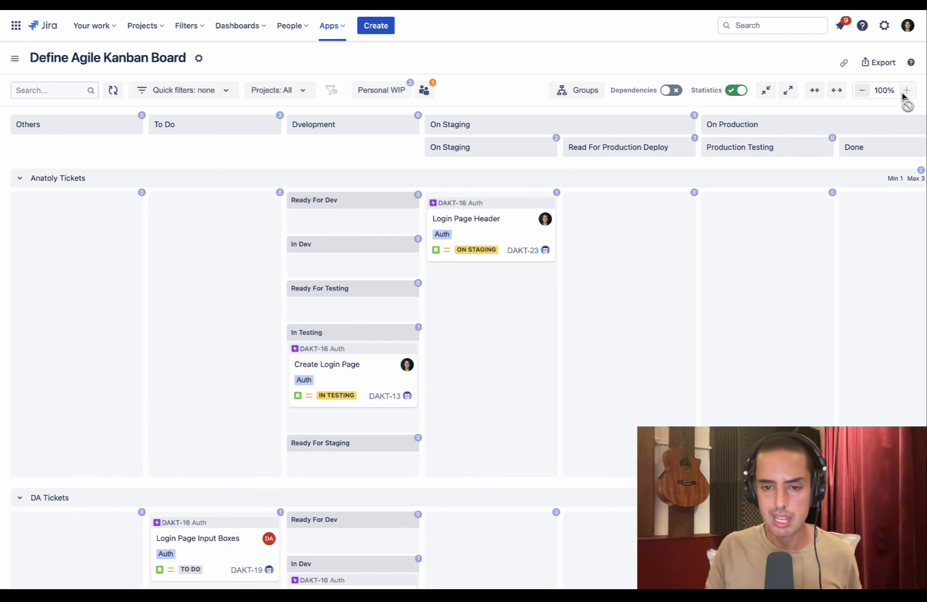
{"action": "scroll", "coordinate": [814, 227], "scroll_direction": "down", "scroll_amount": 6}
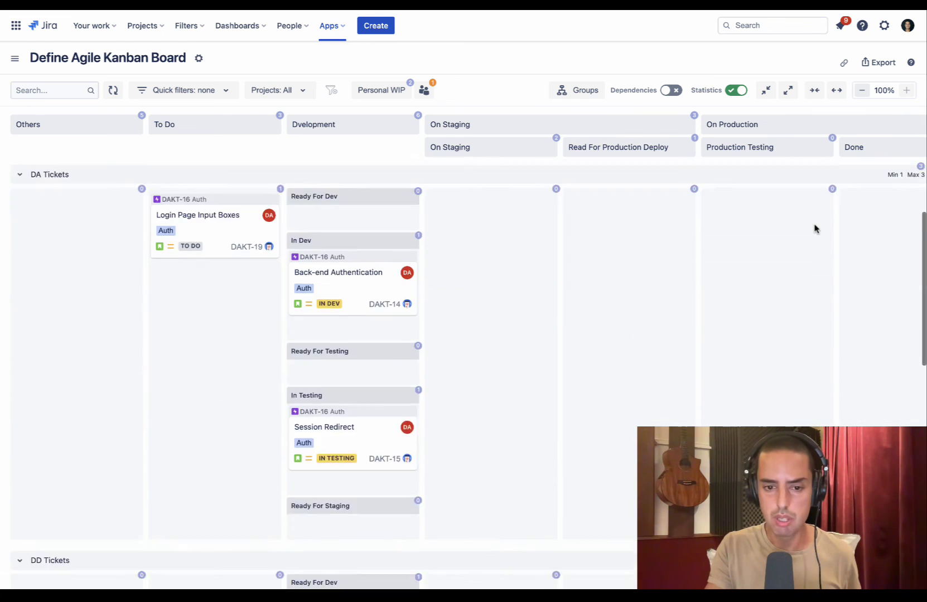
{"action": "scroll", "coordinate": [815, 229], "scroll_direction": "down", "scroll_amount": 6}
{"action": "scroll", "coordinate": [815, 229], "scroll_direction": "up", "scroll_amount": 12}
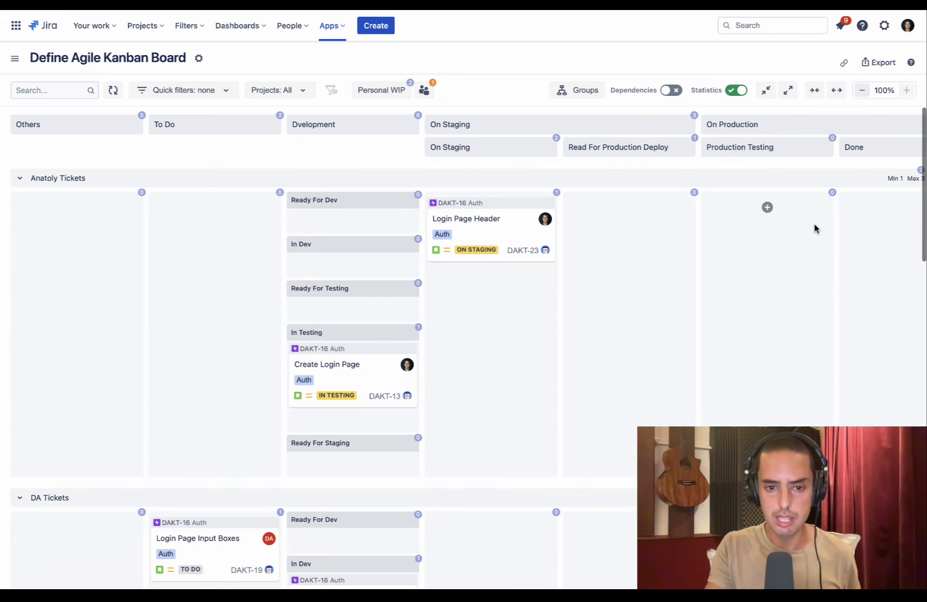